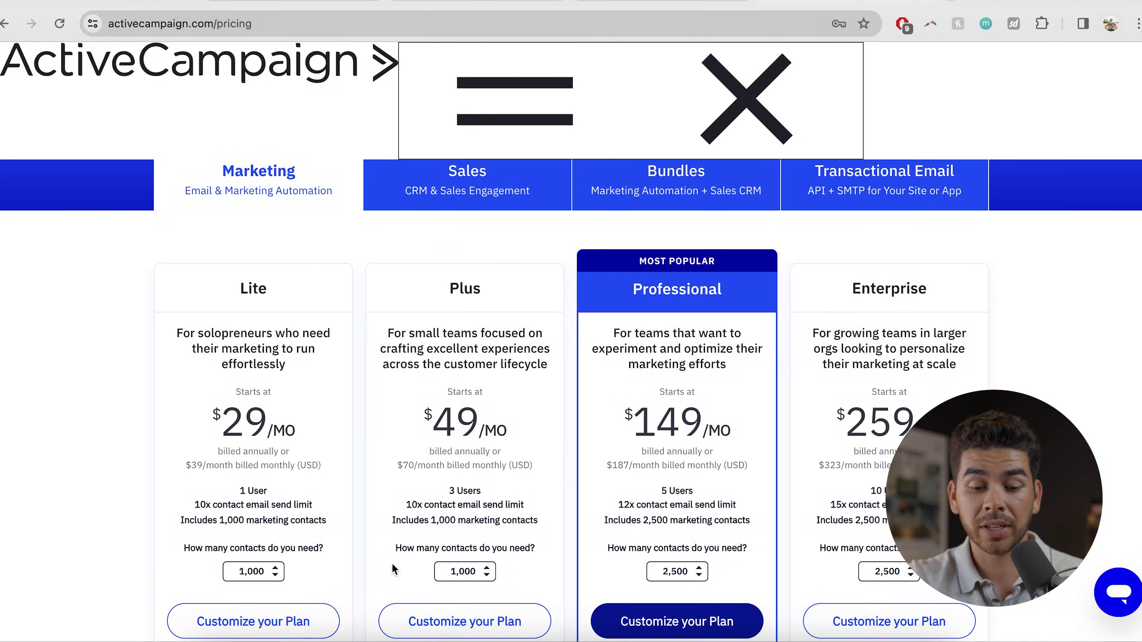
scroll(345, 396, down, 3)
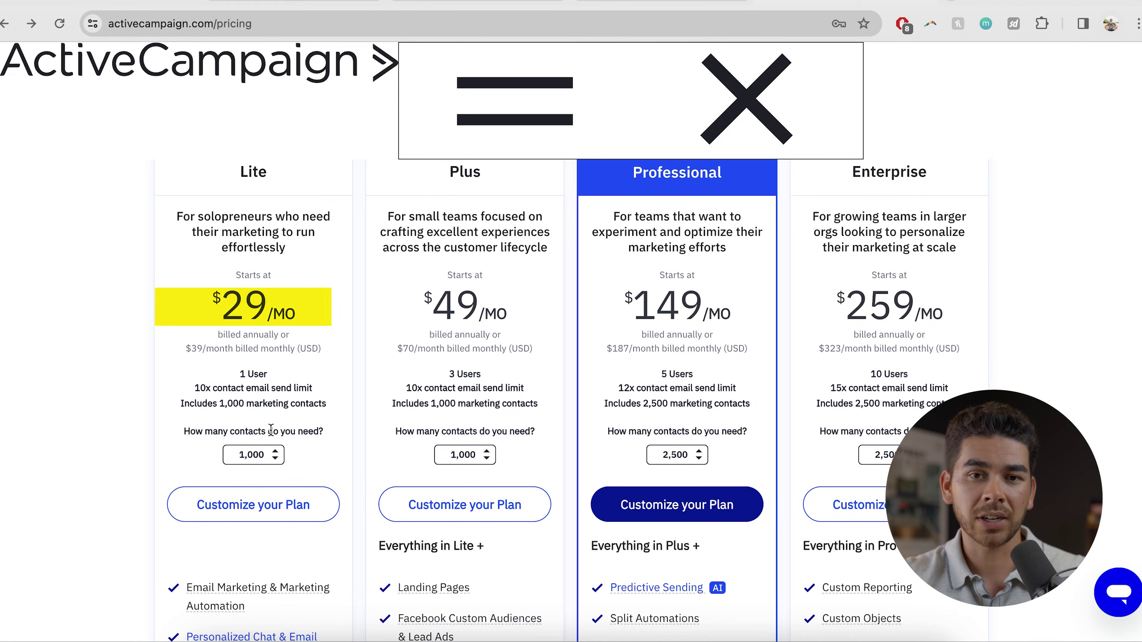
scroll(271, 430, down, 8)
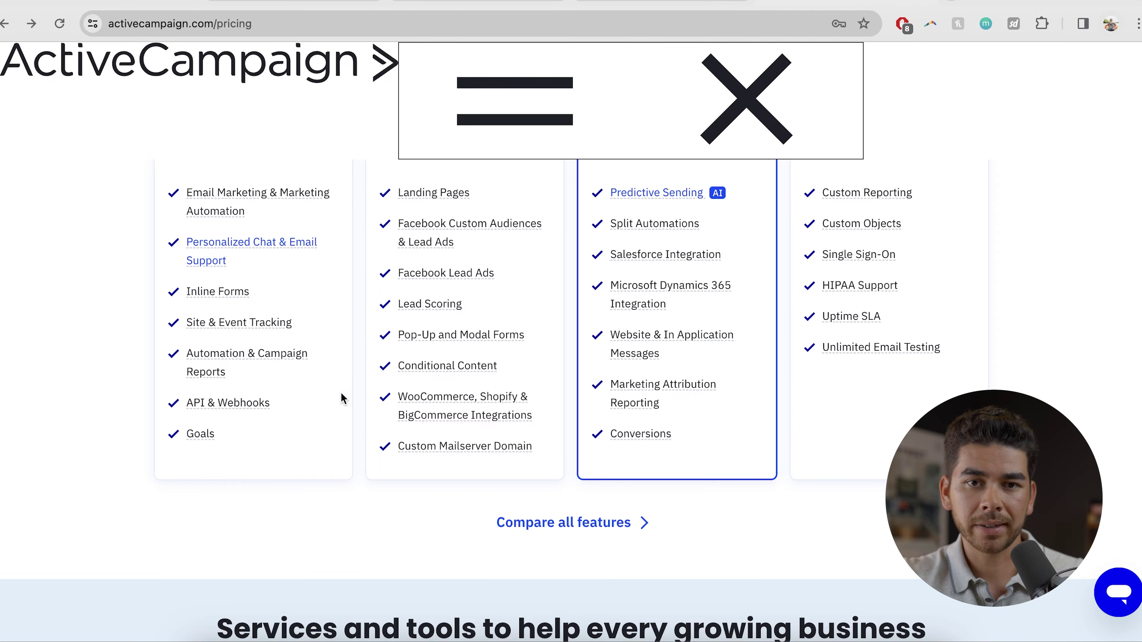
scroll(341, 391, up, 8)
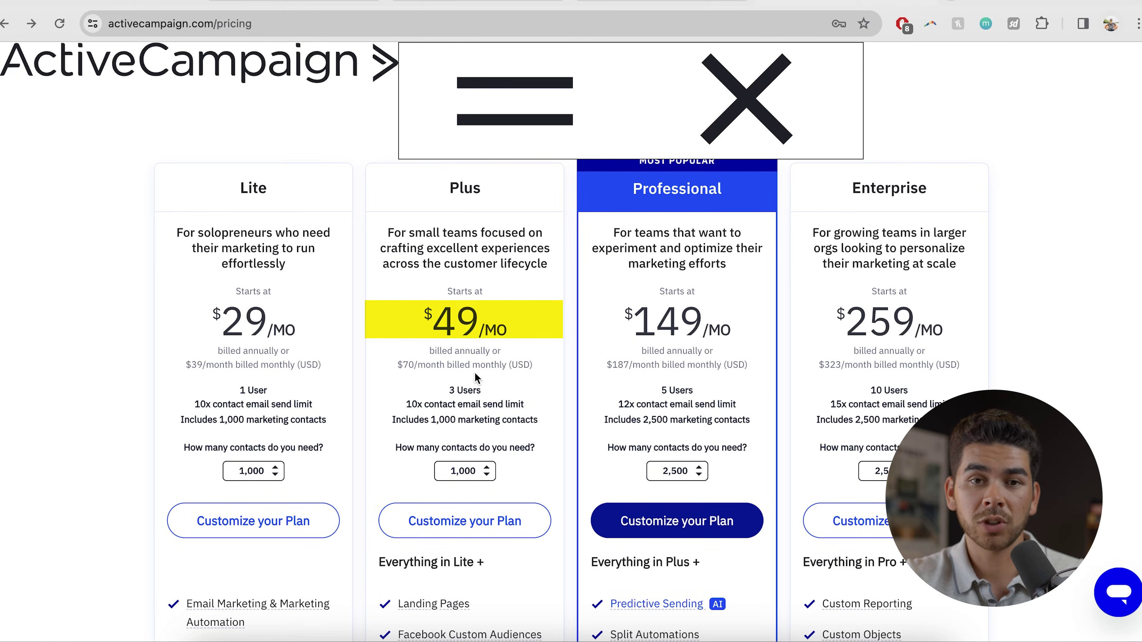
scroll(474, 373, down, 3)
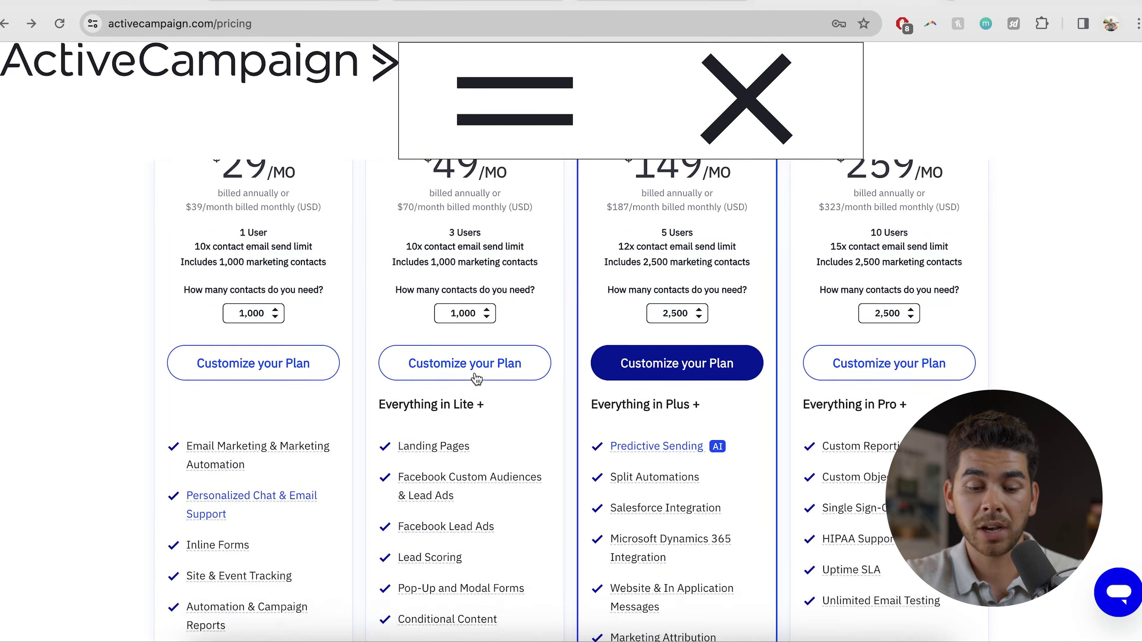
scroll(477, 379, down, 4)
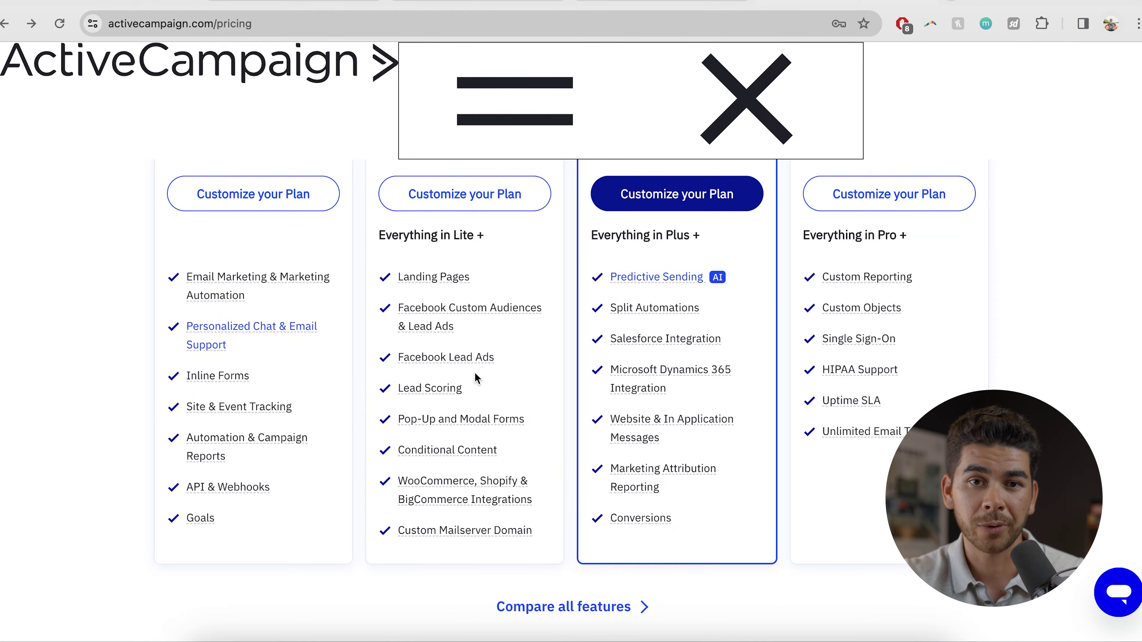
scroll(478, 383, up, 4)
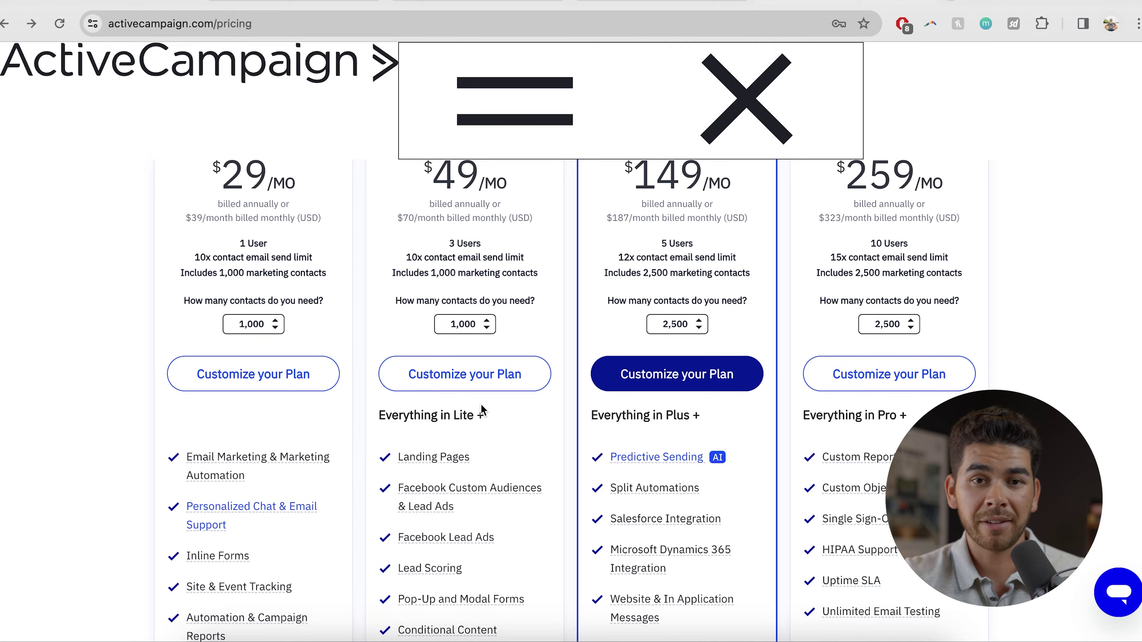
scroll(482, 404, down, 4)
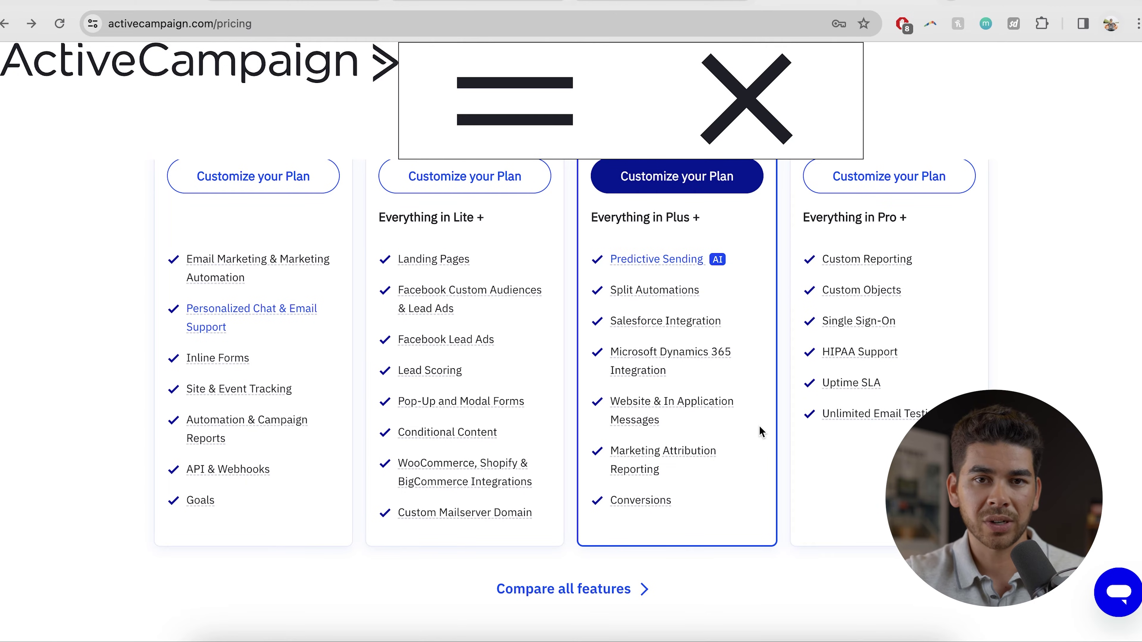
scroll(759, 430, up, 5)
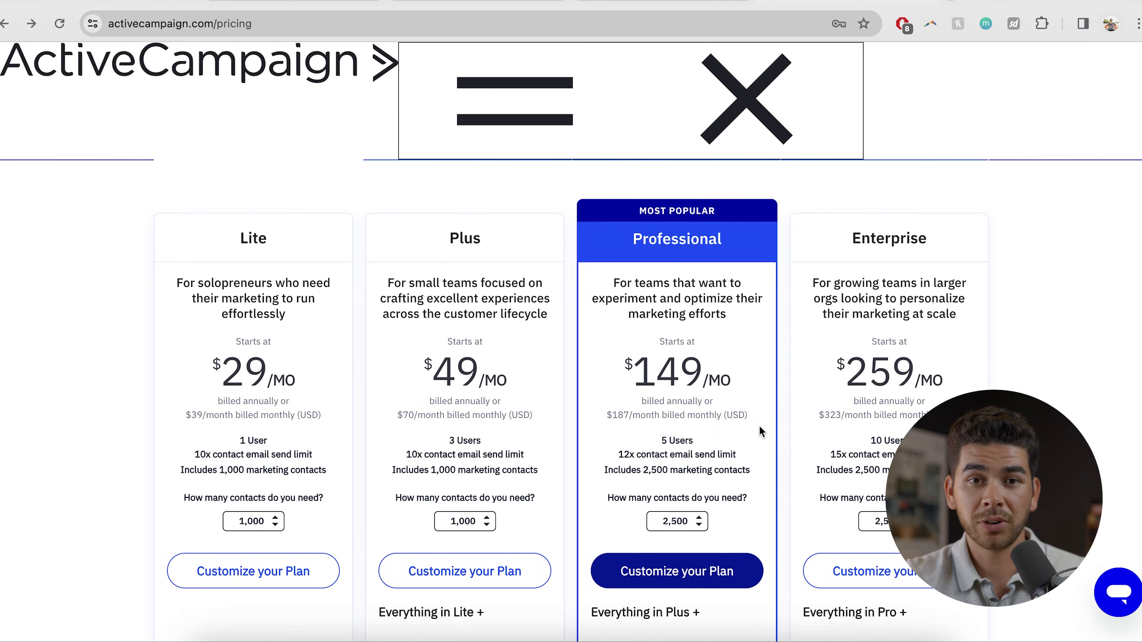
scroll(839, 476, down, 3)
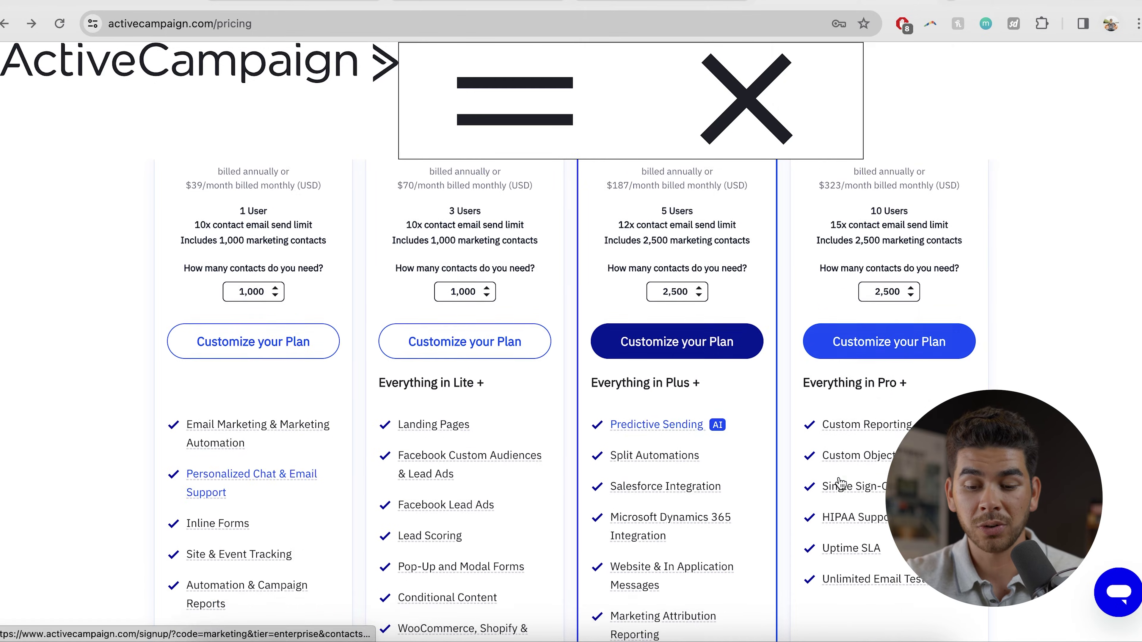
scroll(840, 484, down, 3)
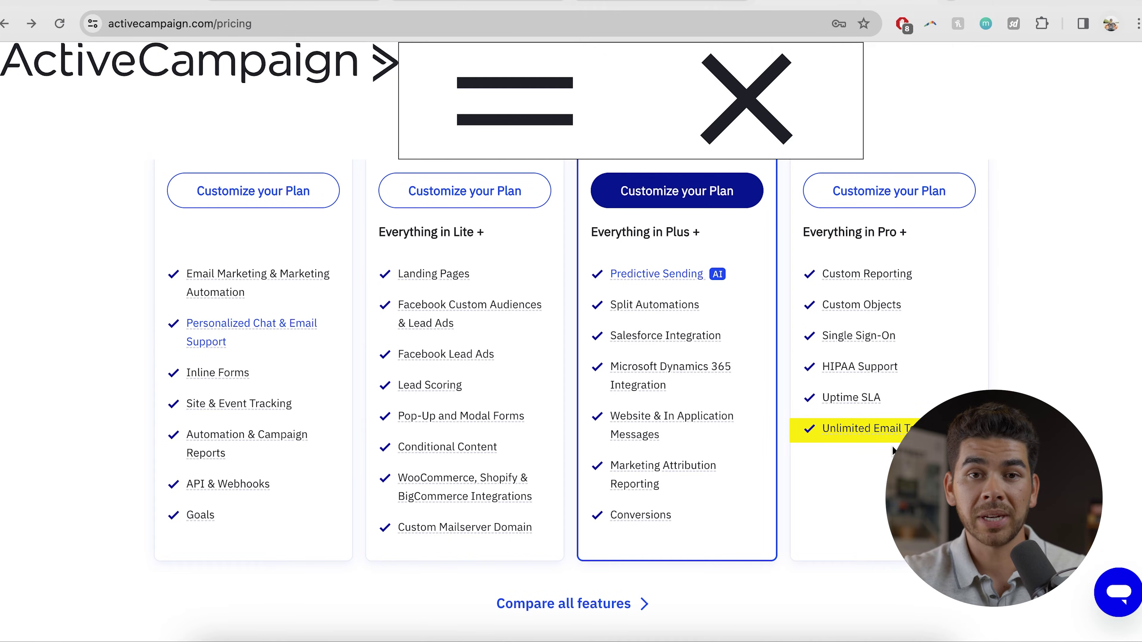
scroll(433, 253, up, 7)
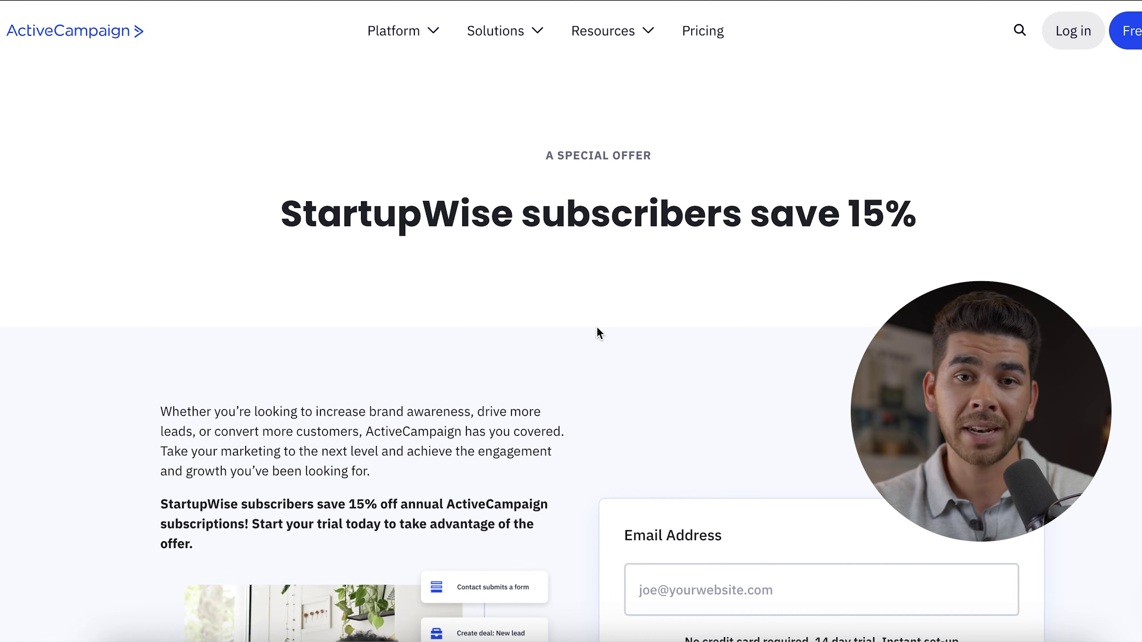
Enter an e-mail address and start the ActiveCampaign free trial.
scroll(598, 328, down, 5)
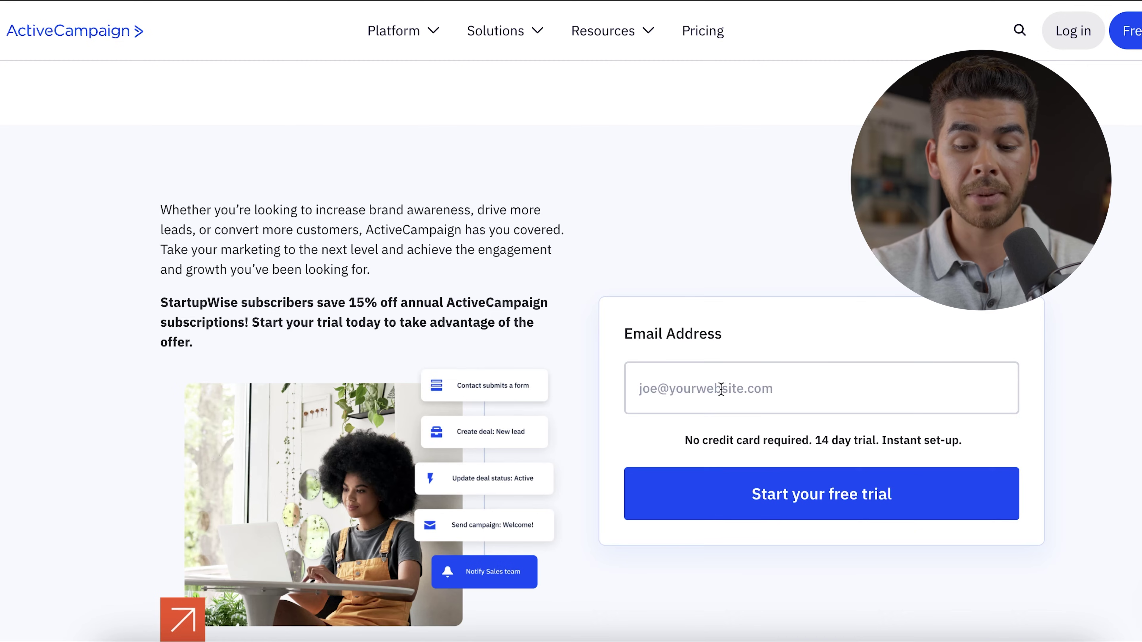
click(775, 383)
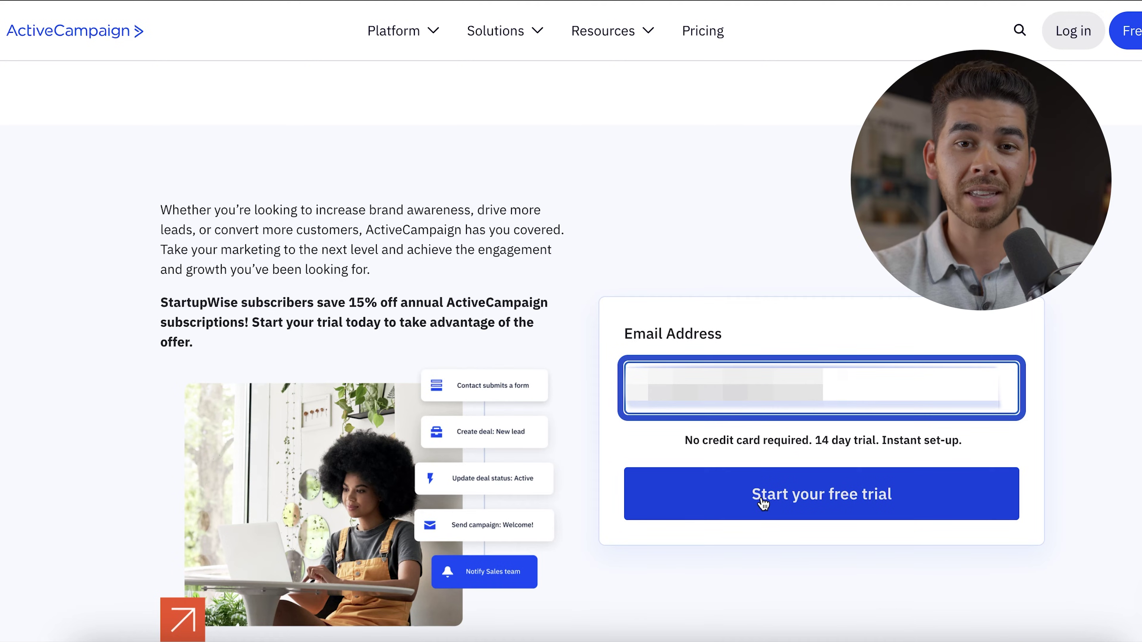
click(763, 503)
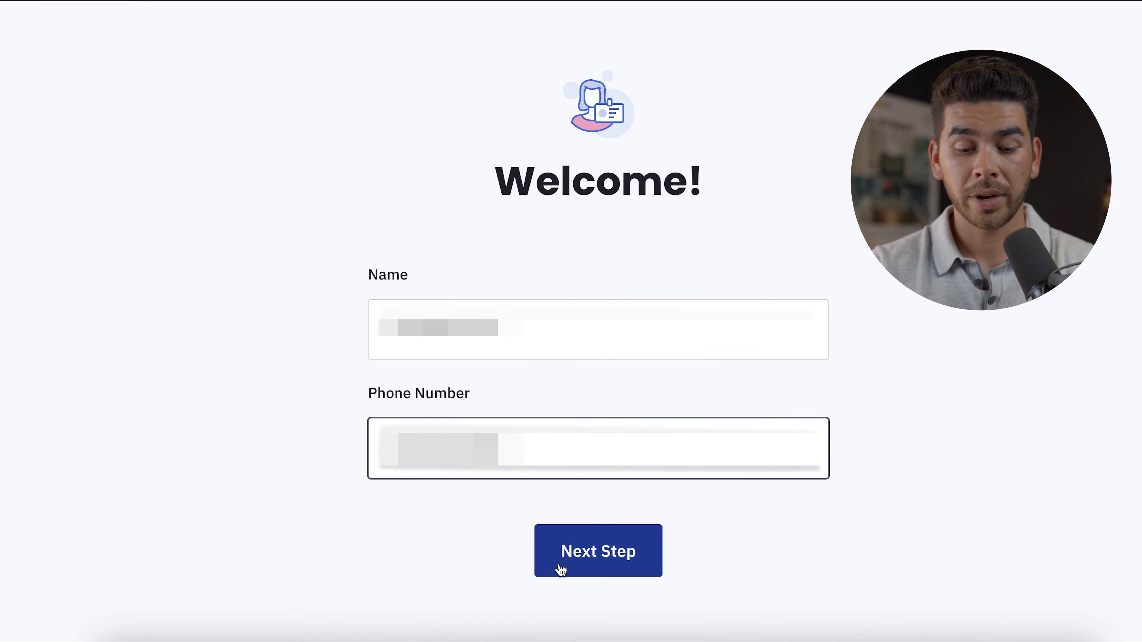
Submit the Welcome details, then answer under 500 contacts, 1 employee and Real Estate industry.
click(560, 569)
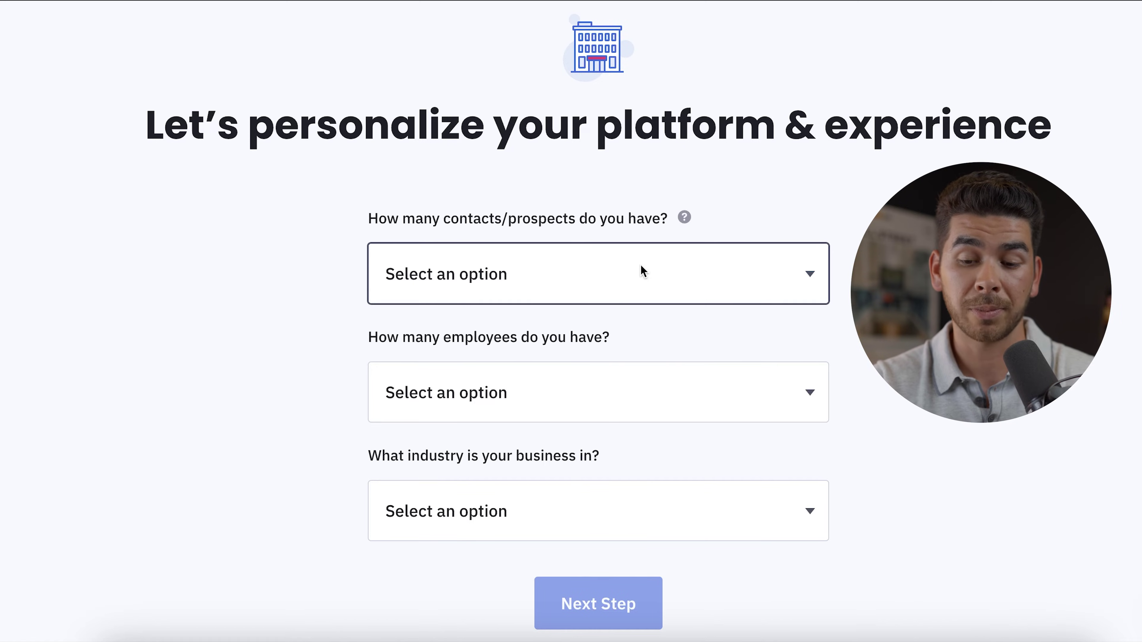
click(549, 278)
click(531, 299)
scroll(531, 324, down, 2)
click(533, 352)
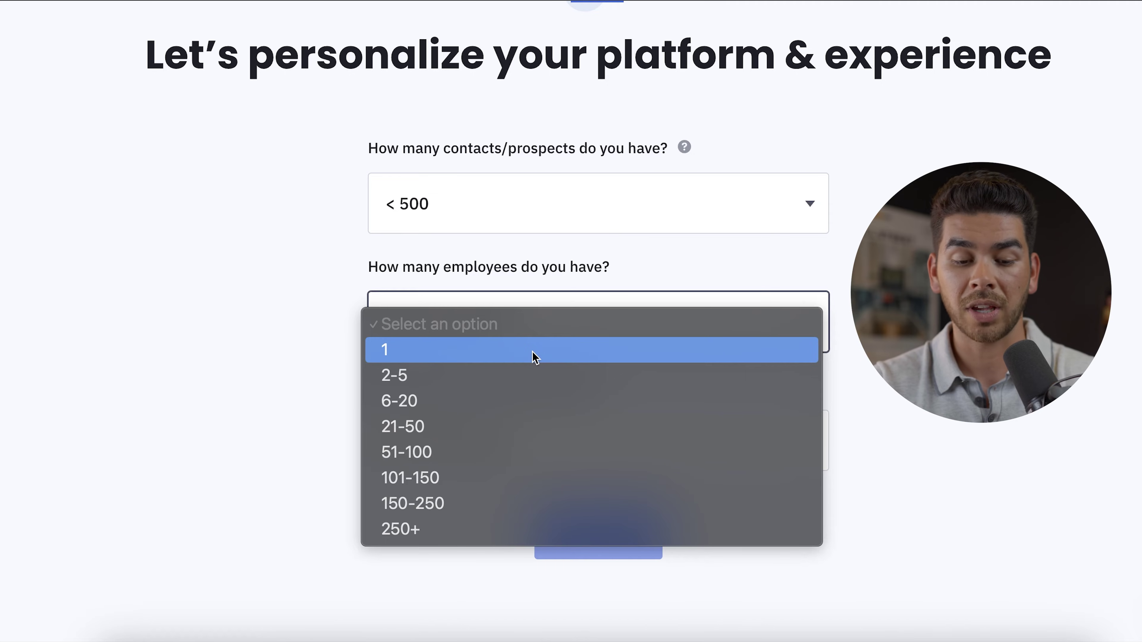
click(533, 352)
click(502, 447)
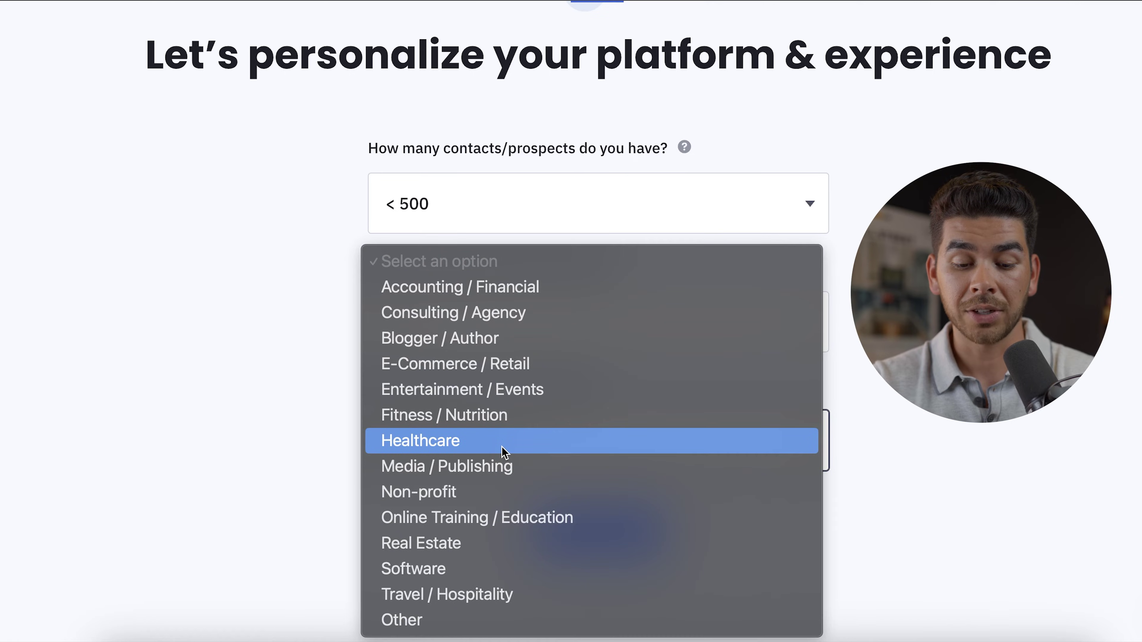
click(509, 544)
scroll(735, 453, down, 3)
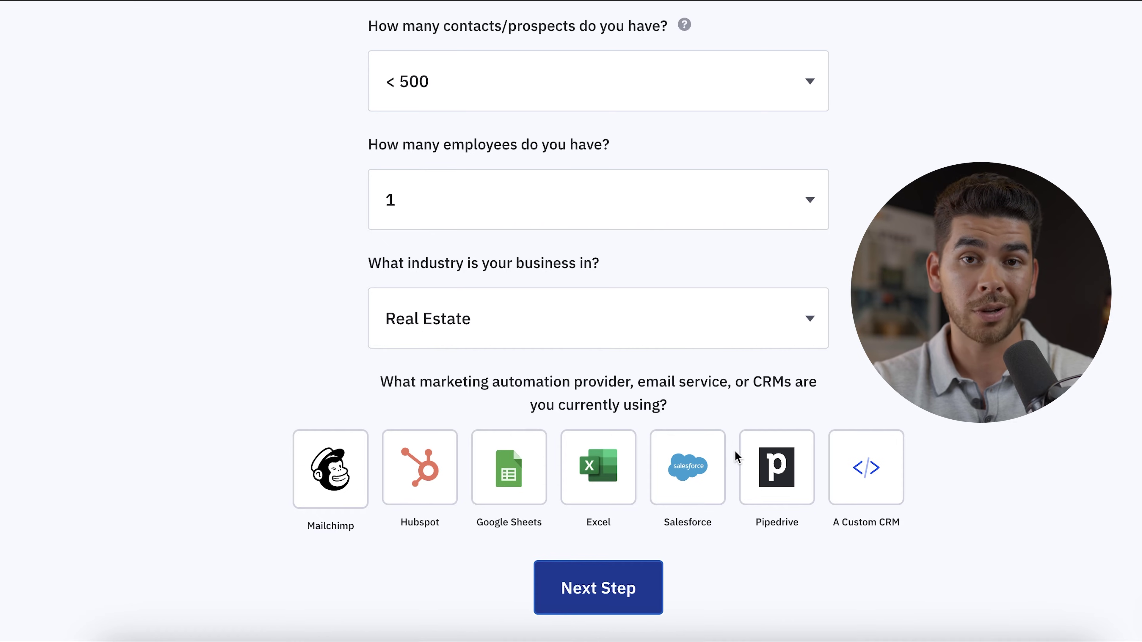
scroll(736, 457, down, 1)
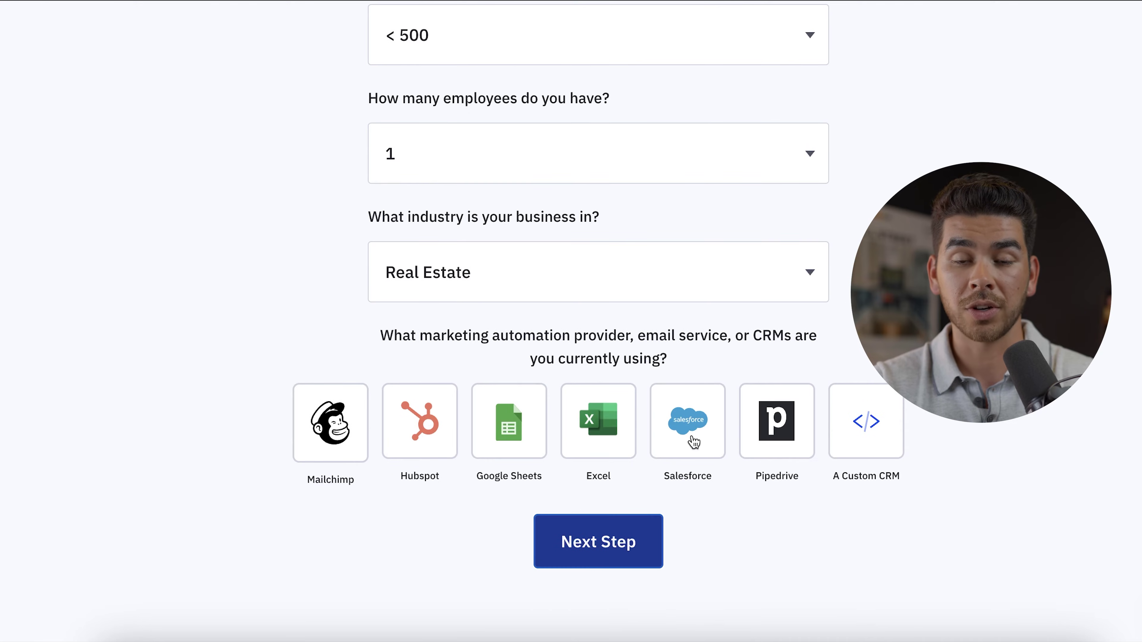
click(607, 544)
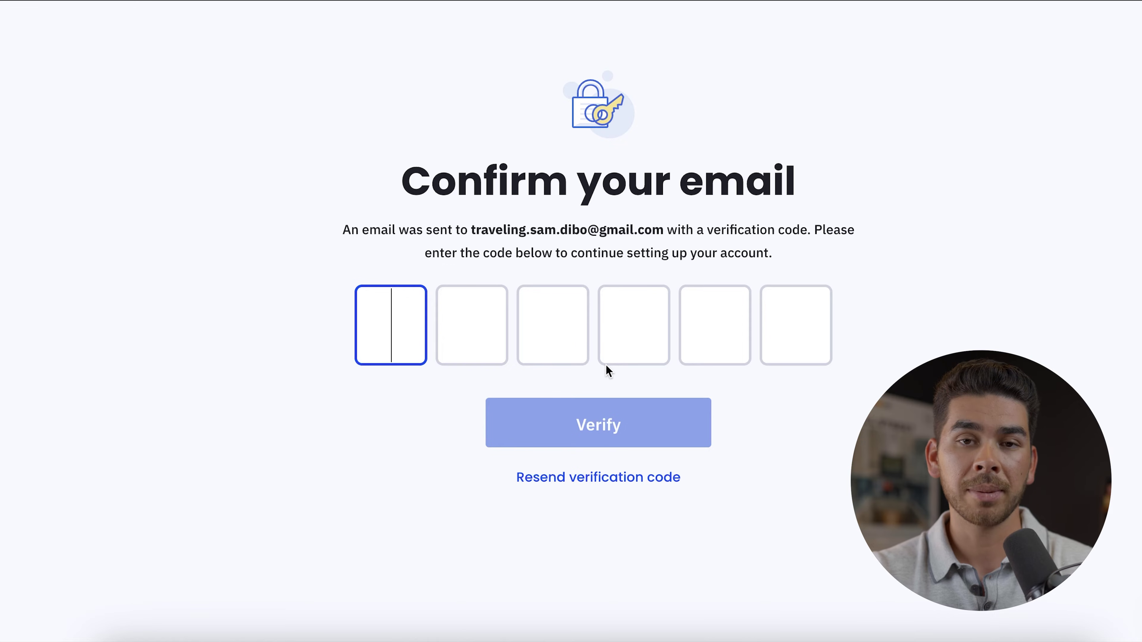
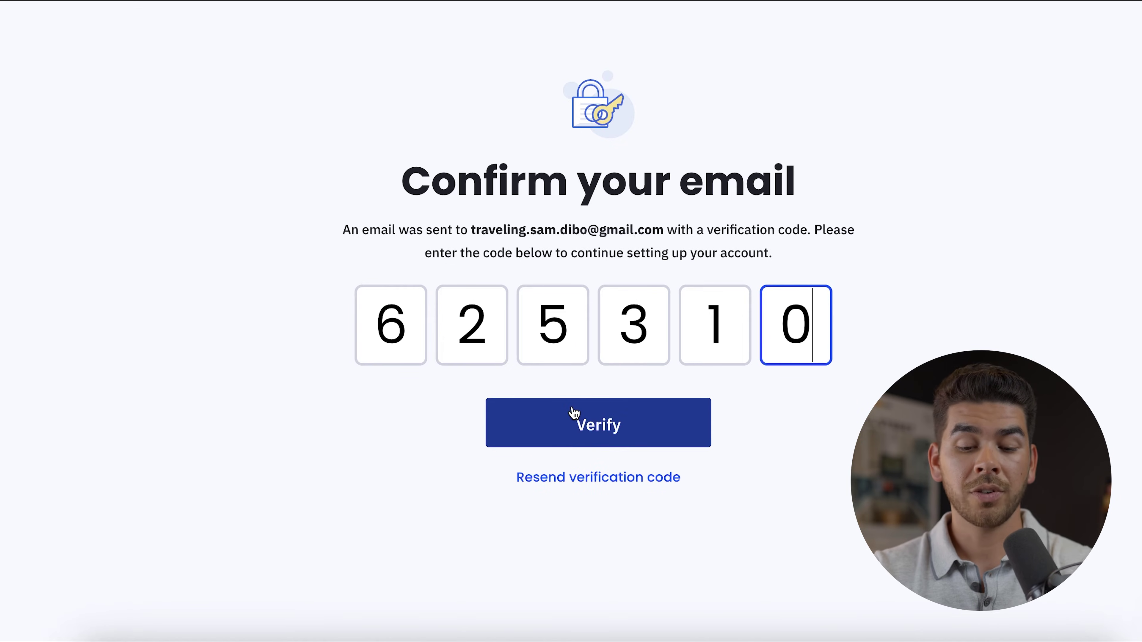
Verify the e-mail with the emailed code, set the account password, and skip the trial-goals question.
click(572, 407)
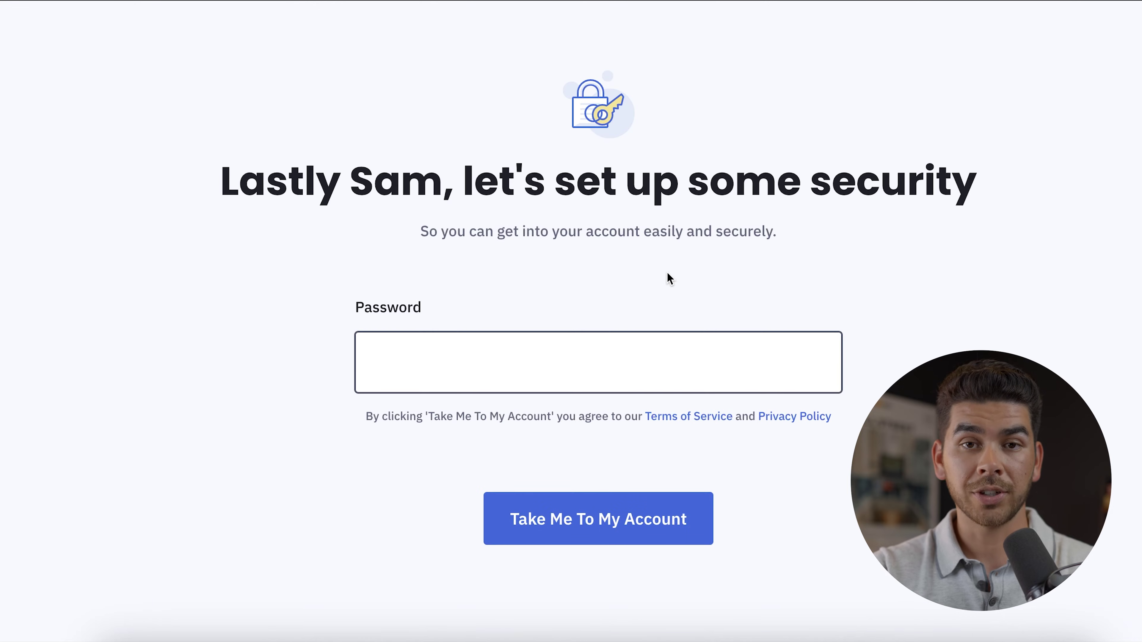
key(ctrl+v)
click(577, 529)
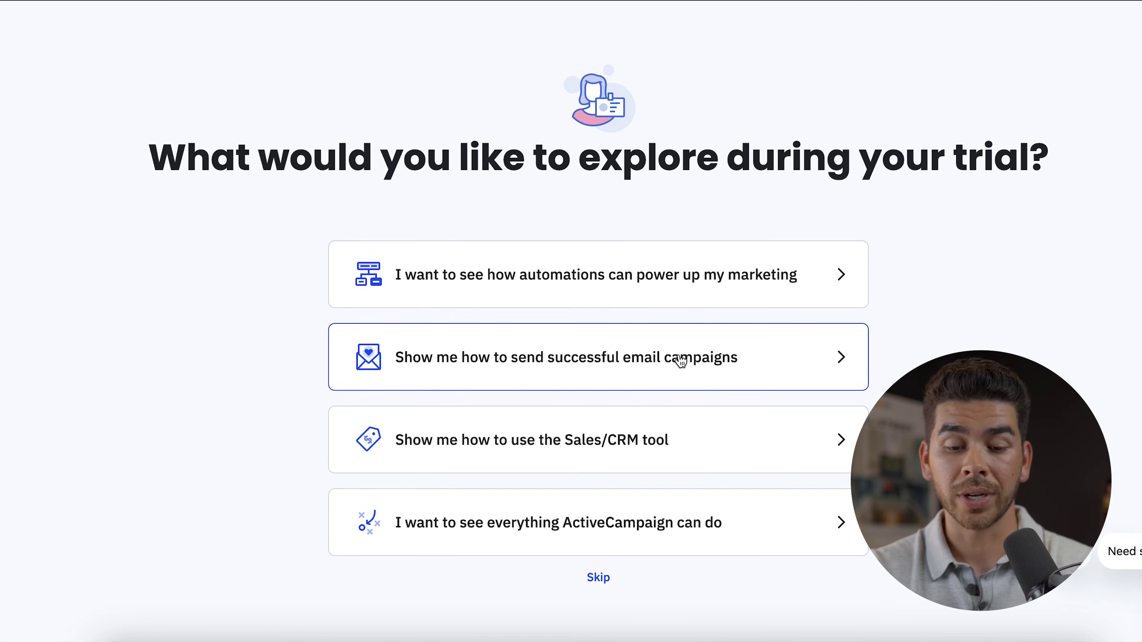
click(599, 577)
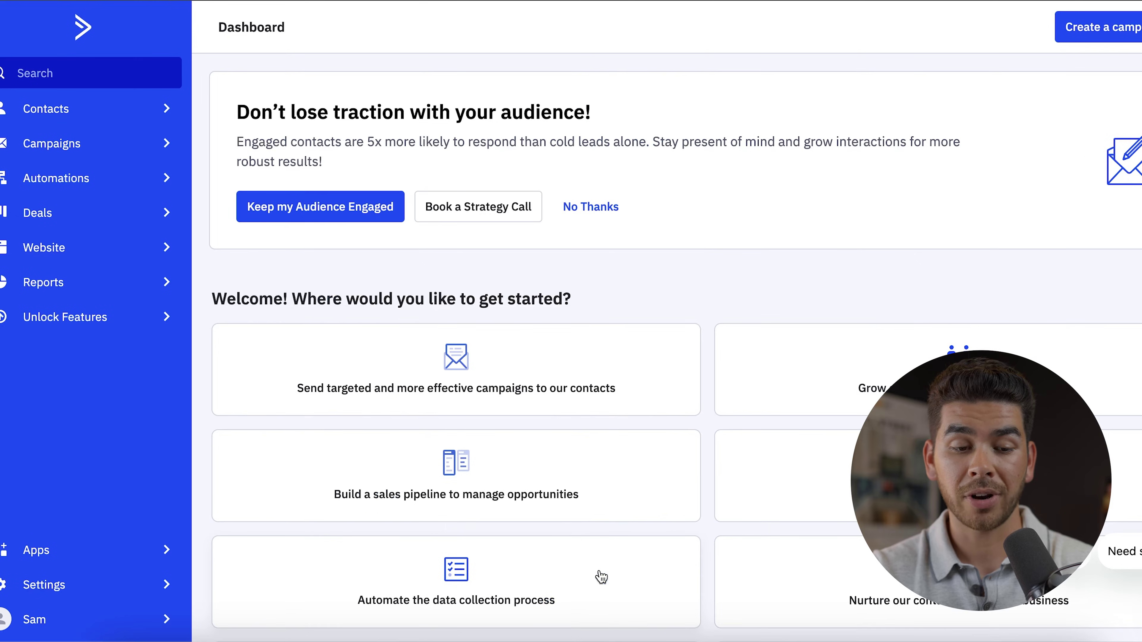
Open the automation get-started guide from the Dashboard.
click(601, 577)
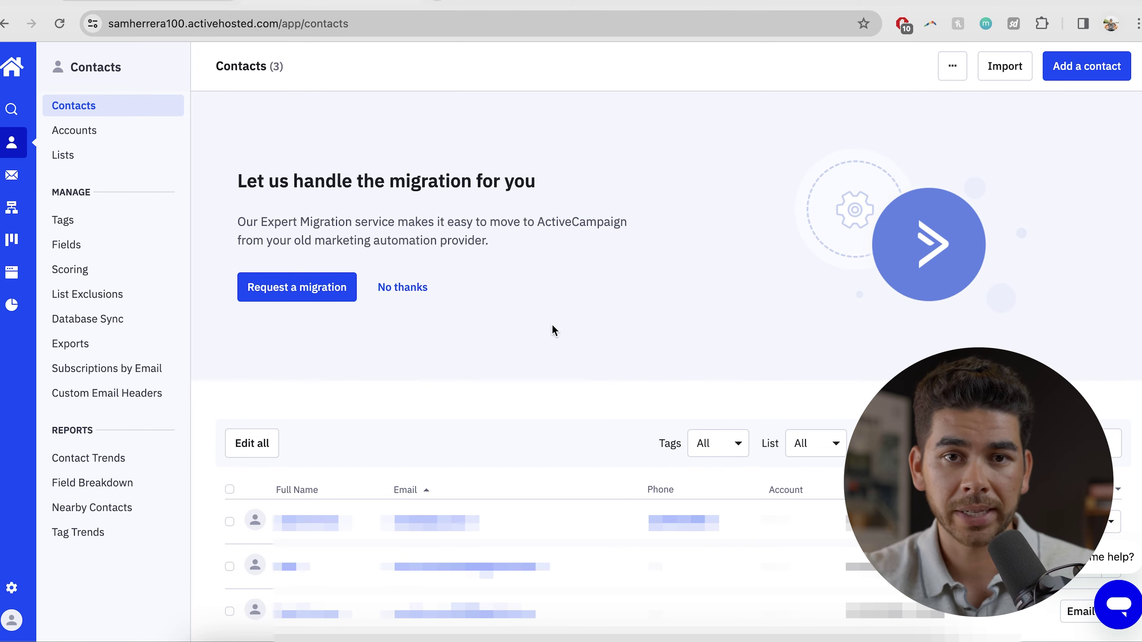
Look over the Import Contacts page and the Add Contact form, closing it without saving.
click(1024, 71)
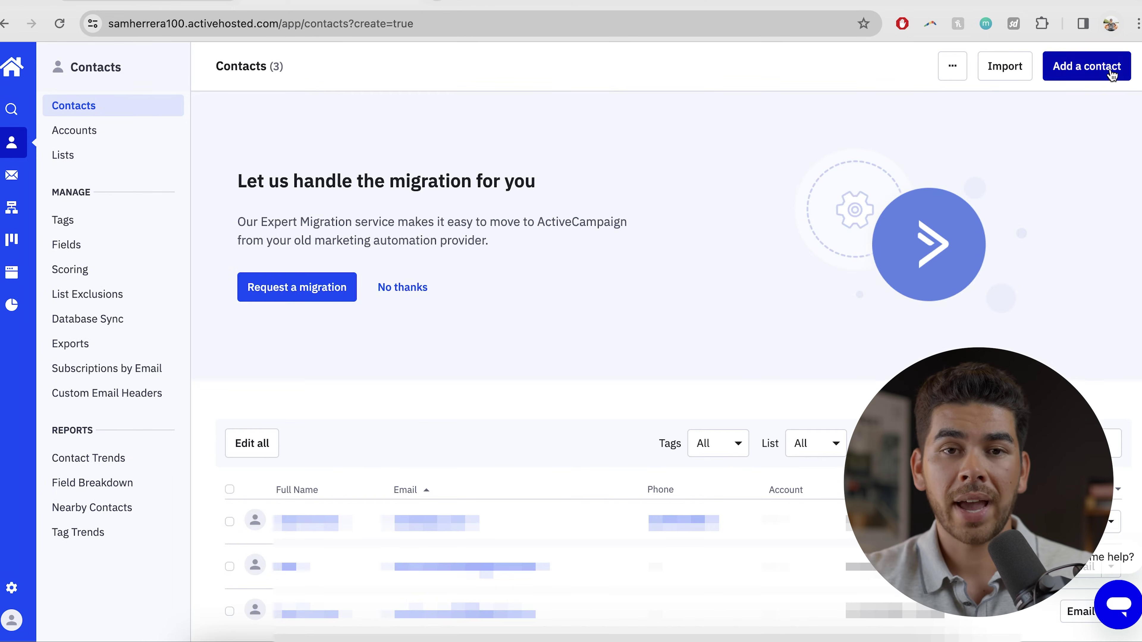
click(1111, 72)
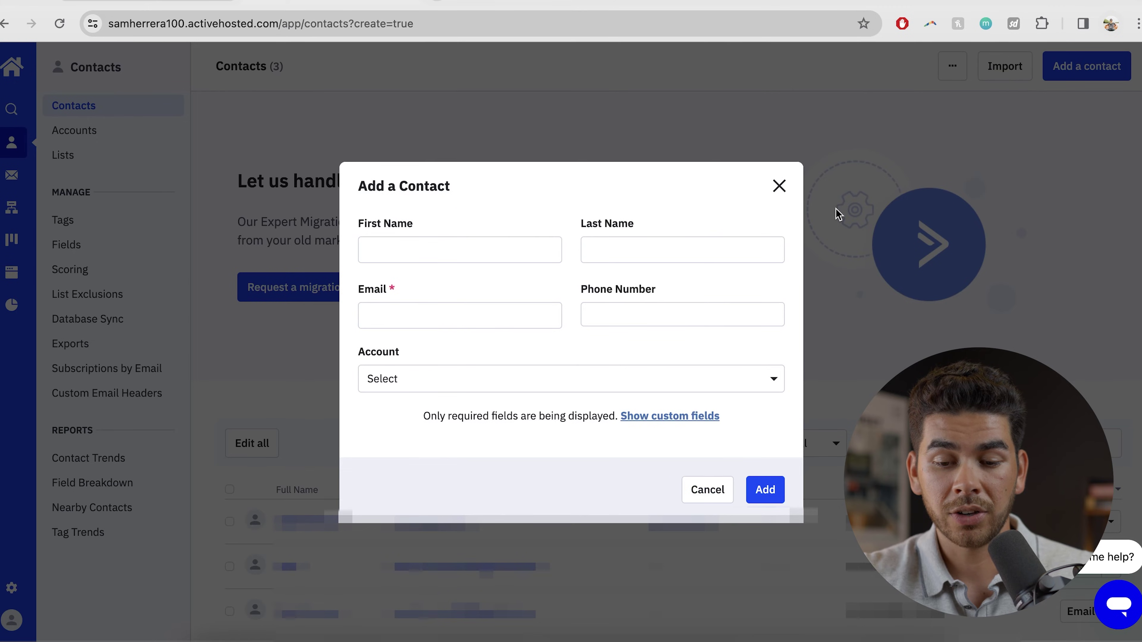
click(779, 186)
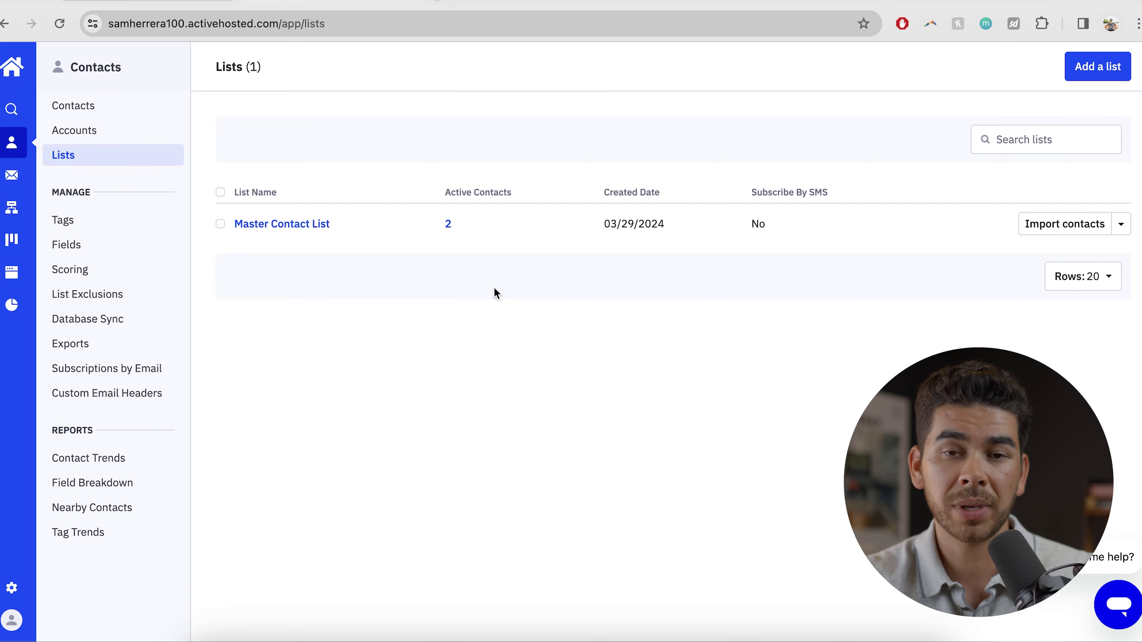
Filter to the Master Contact List, view the first contact, then go to Campaigns.
click(288, 228)
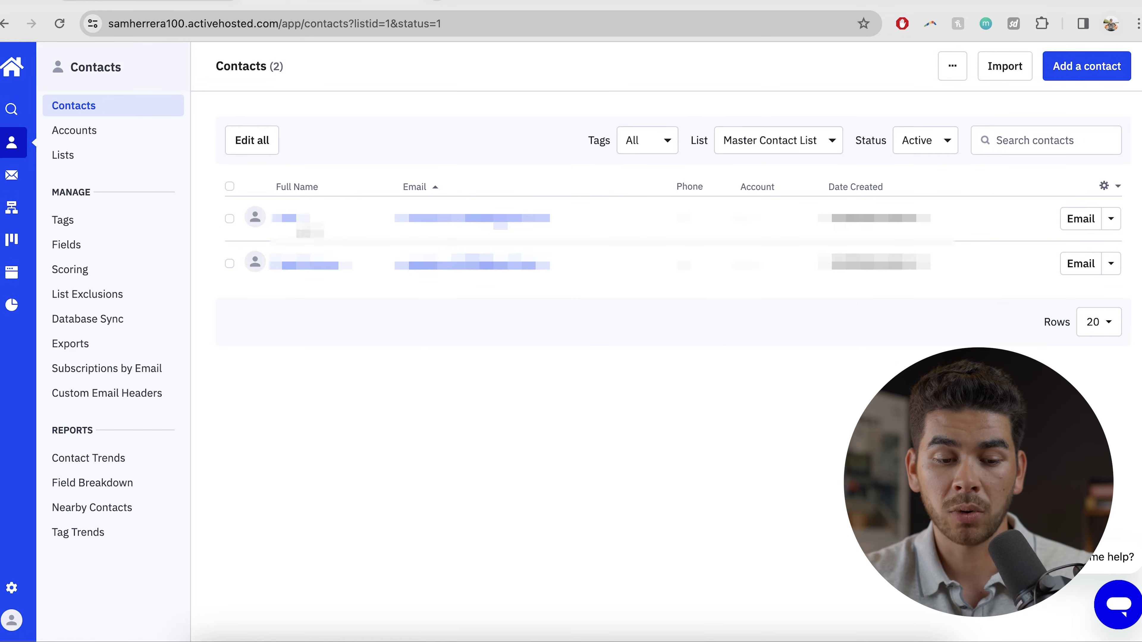
click(294, 222)
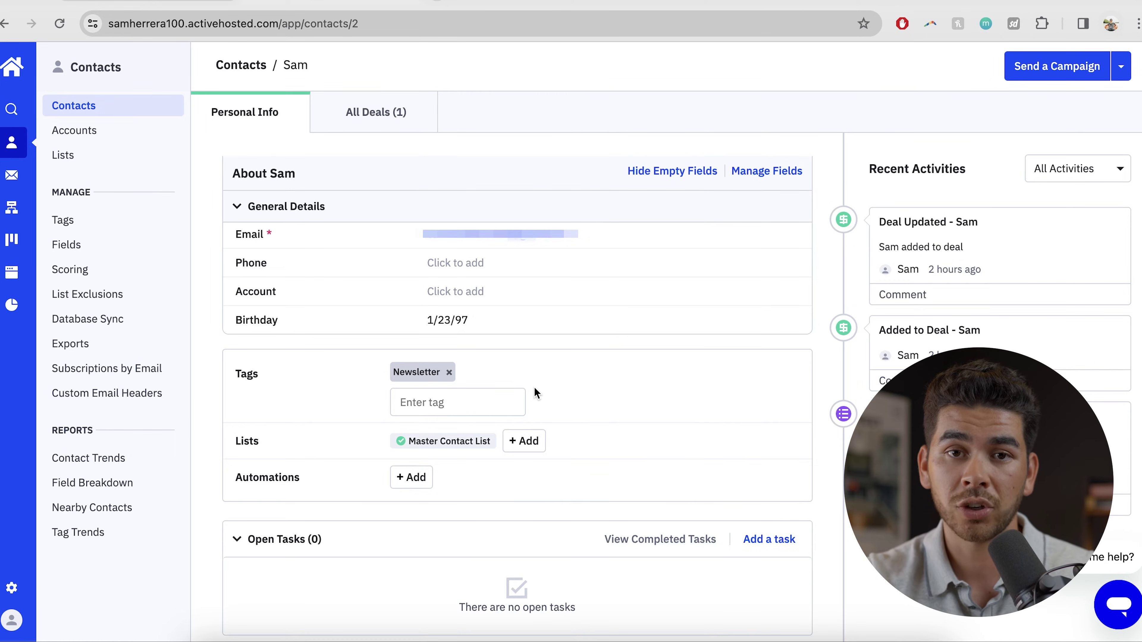
click(12, 174)
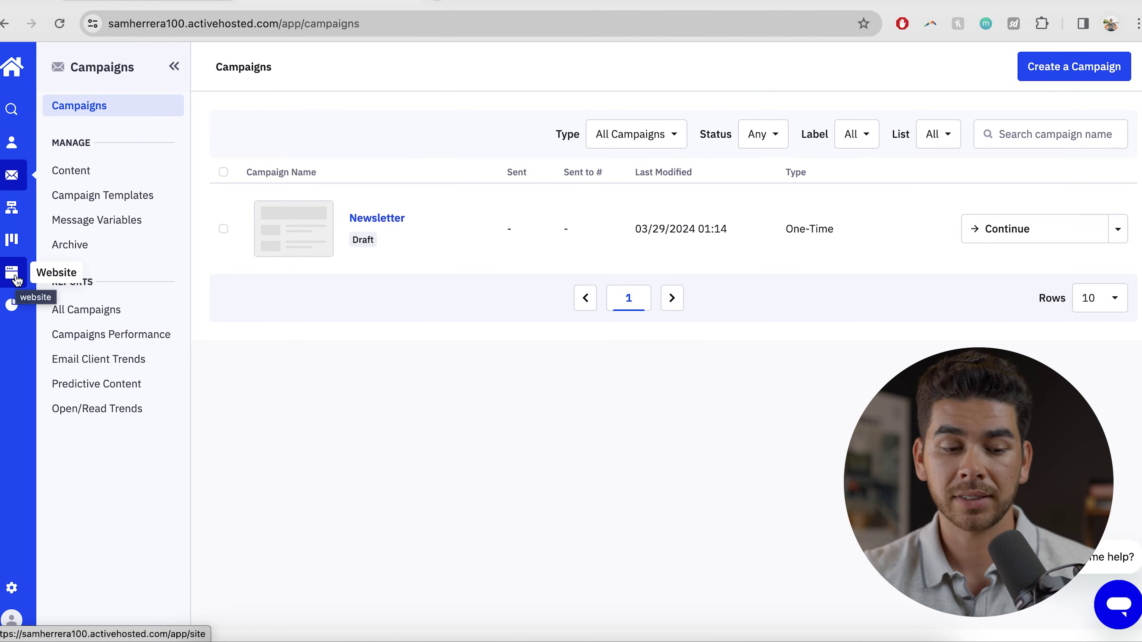
Open the Newsletter form under Website, review its fields and Options, then list the landing Pages.
click(12, 272)
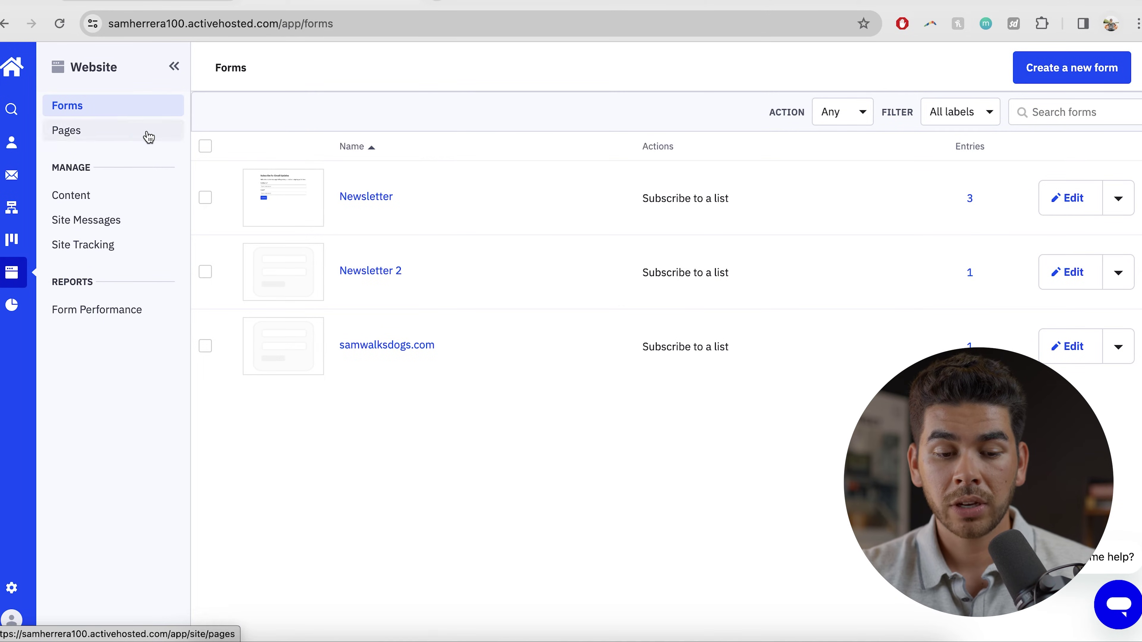
click(358, 200)
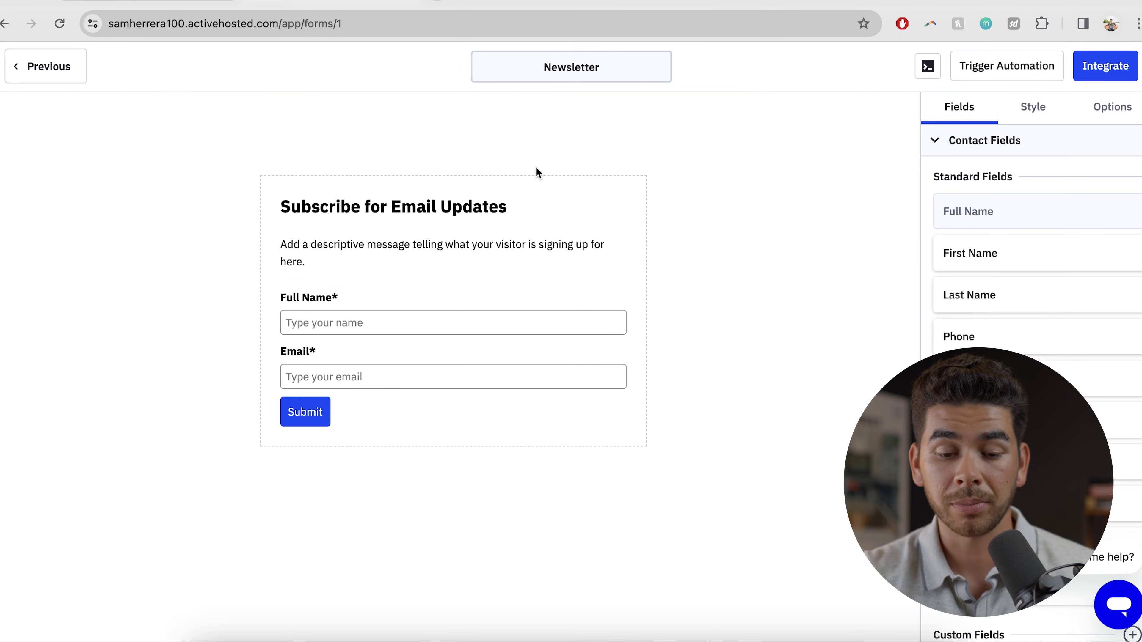
mouse_move(599, 301)
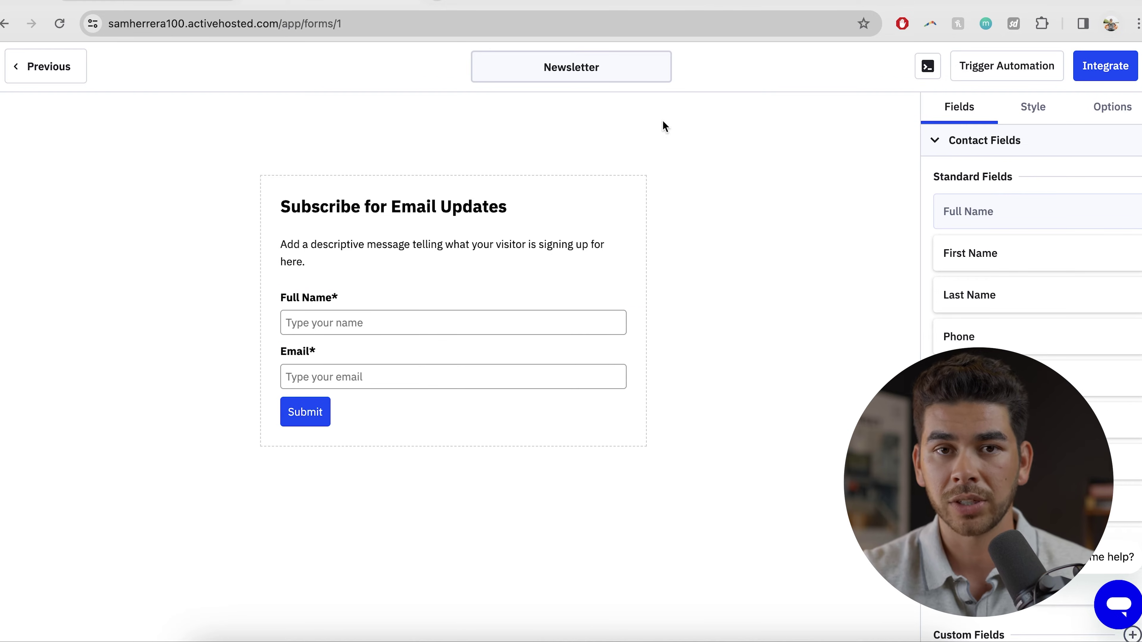
scroll(1034, 292, down, 1)
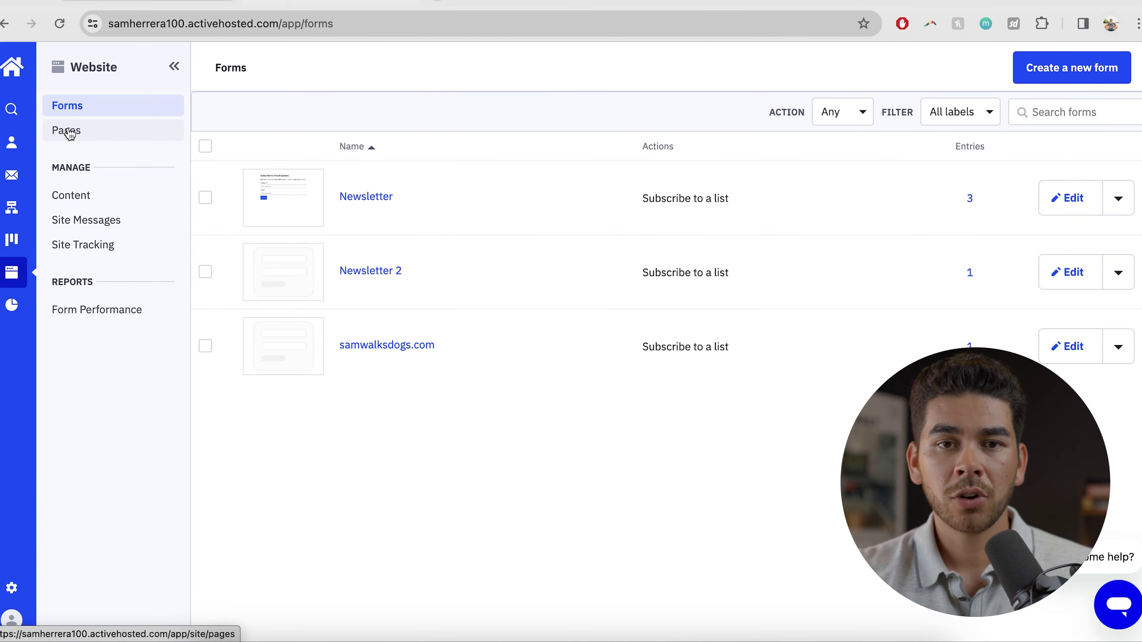
click(68, 132)
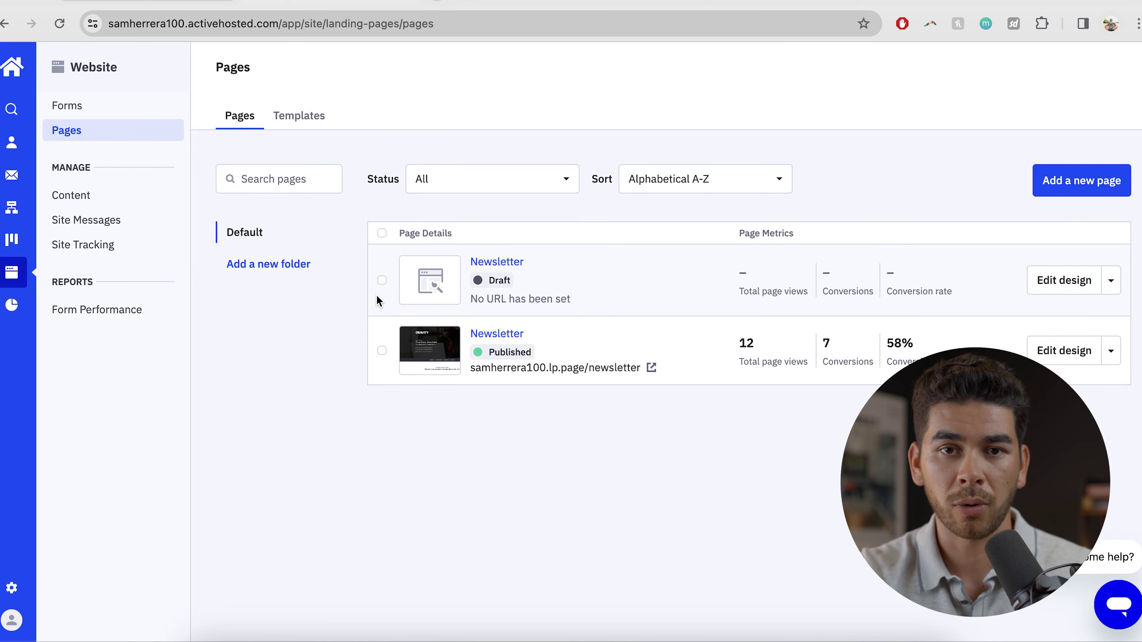
Open the published Newsletter landing page in the editor, browse its Blocks panel, then return home.
click(493, 338)
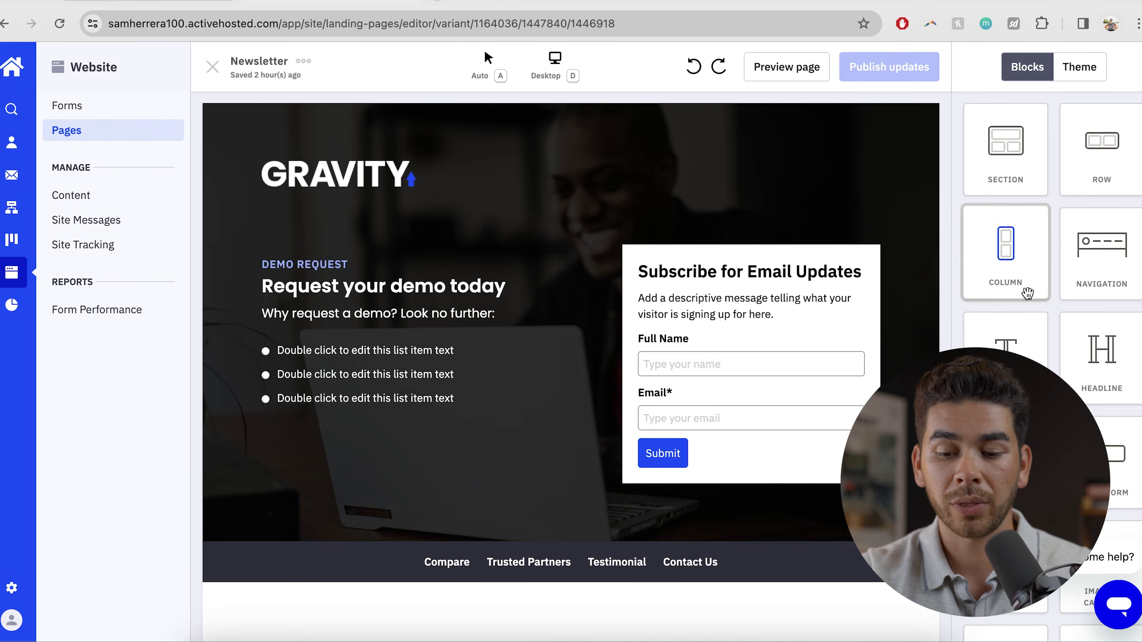
scroll(1053, 360, down, 2)
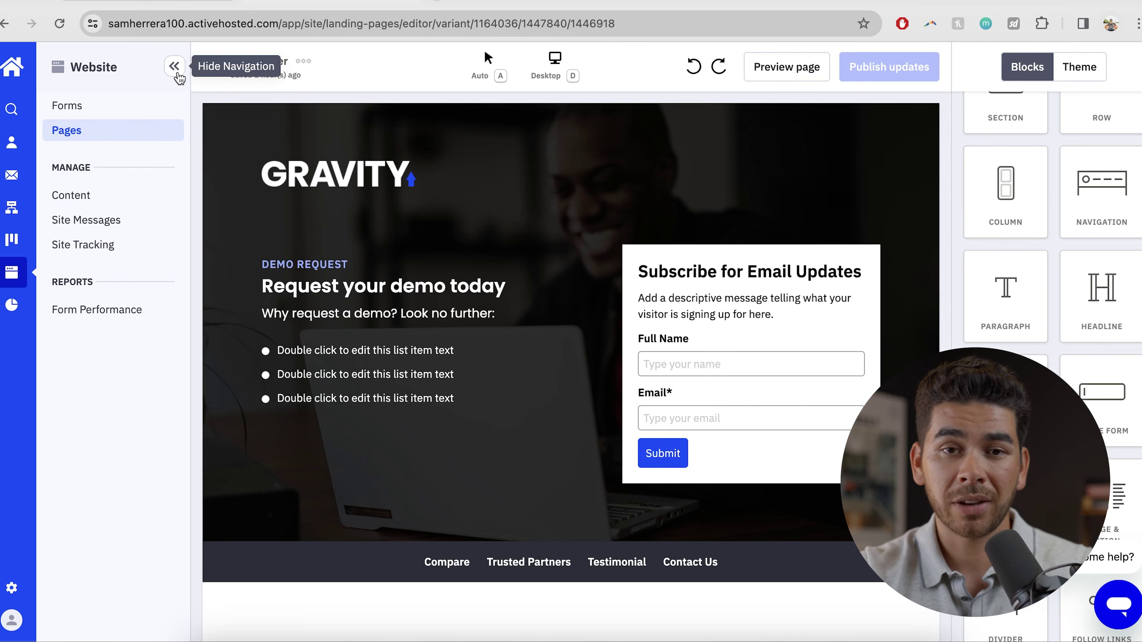
click(12, 66)
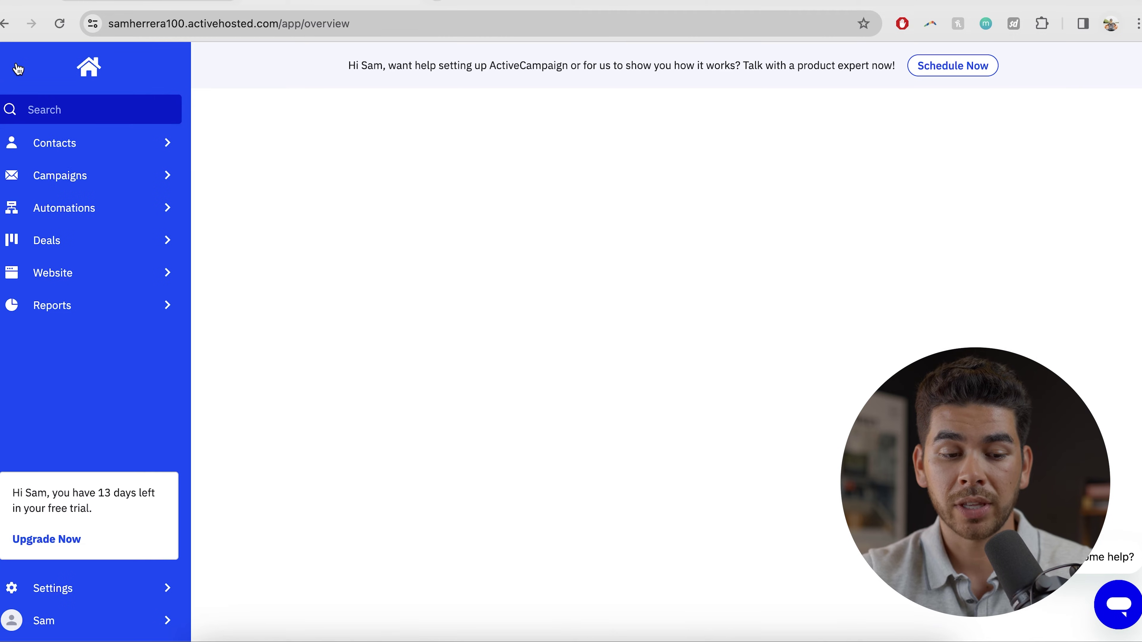
Check the Newsletter draft's subject line, preheader, recipients and tracking, then Save and exit.
click(63, 179)
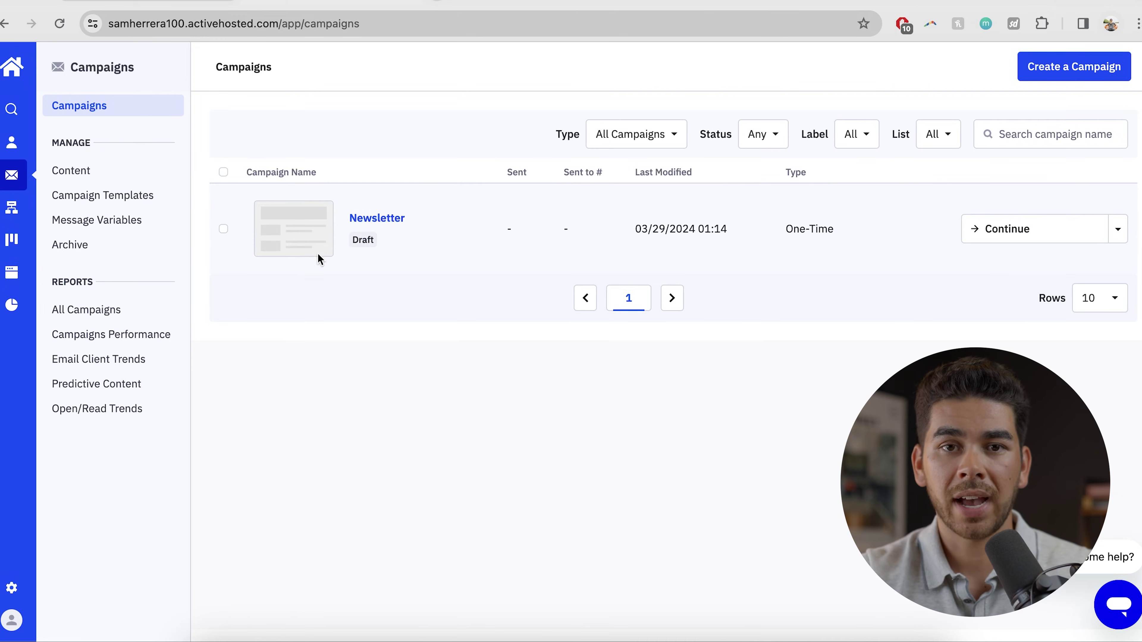
click(386, 219)
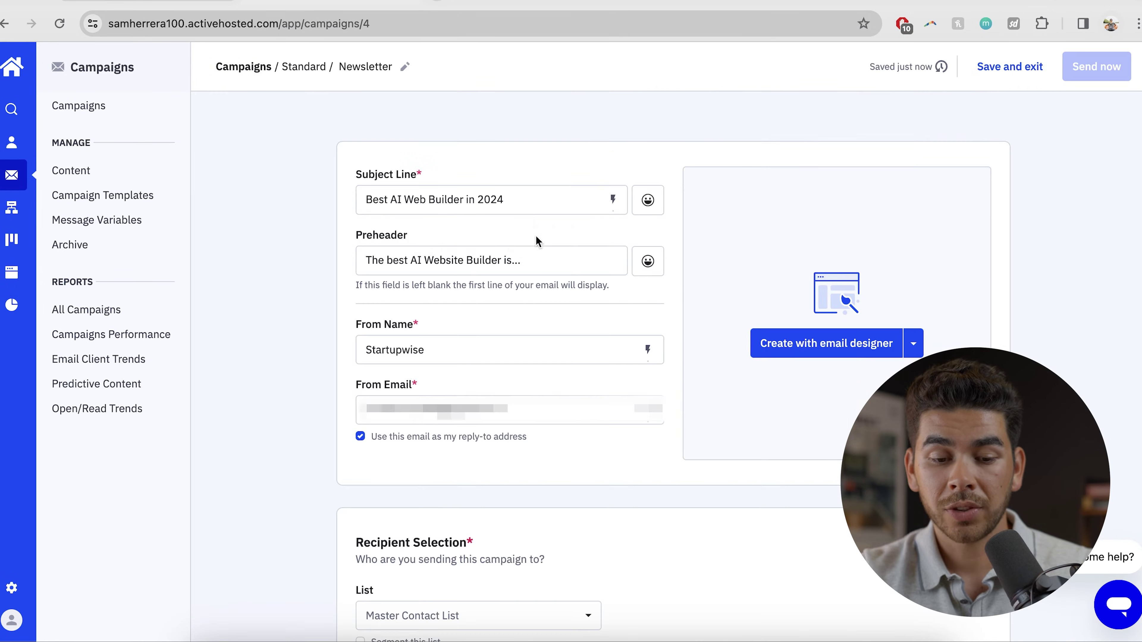
click(525, 199)
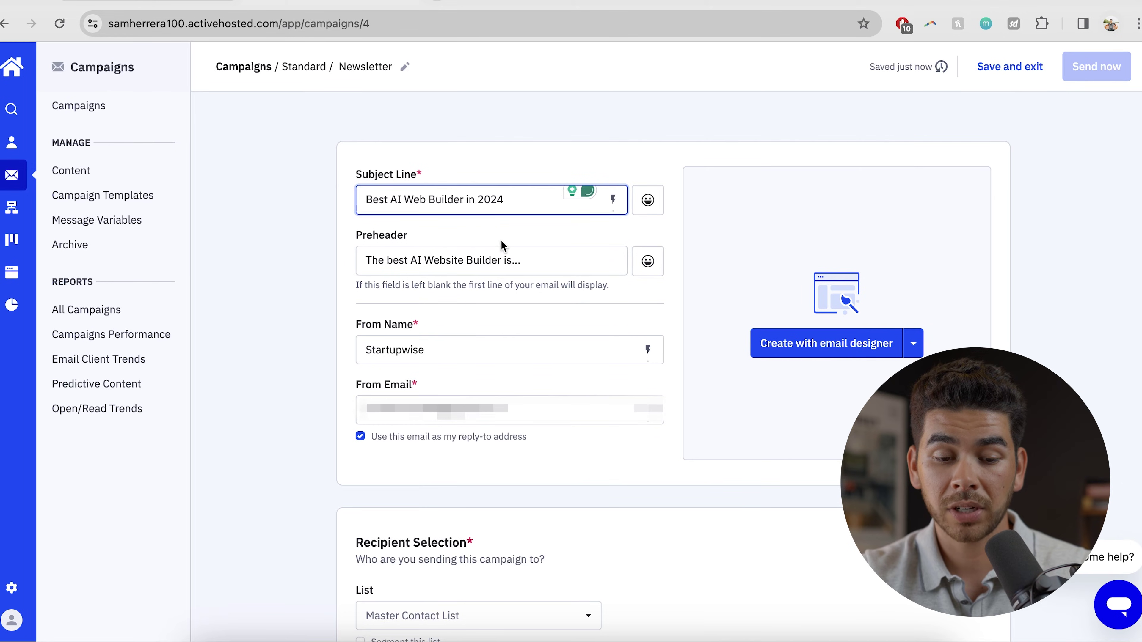
scroll(508, 260, down, 1)
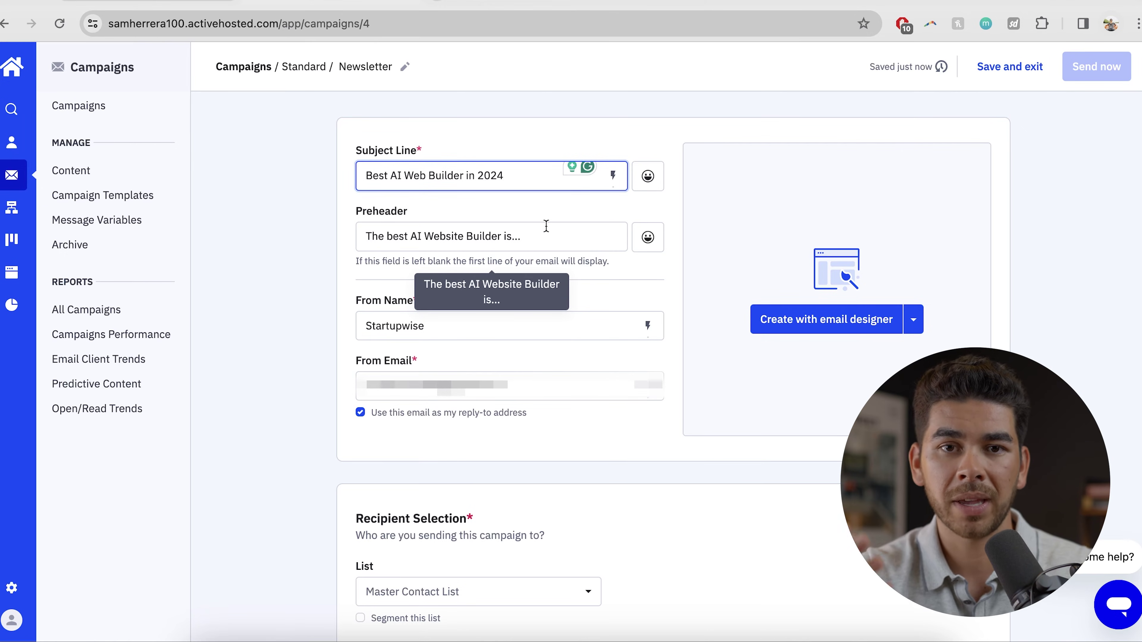
click(527, 239)
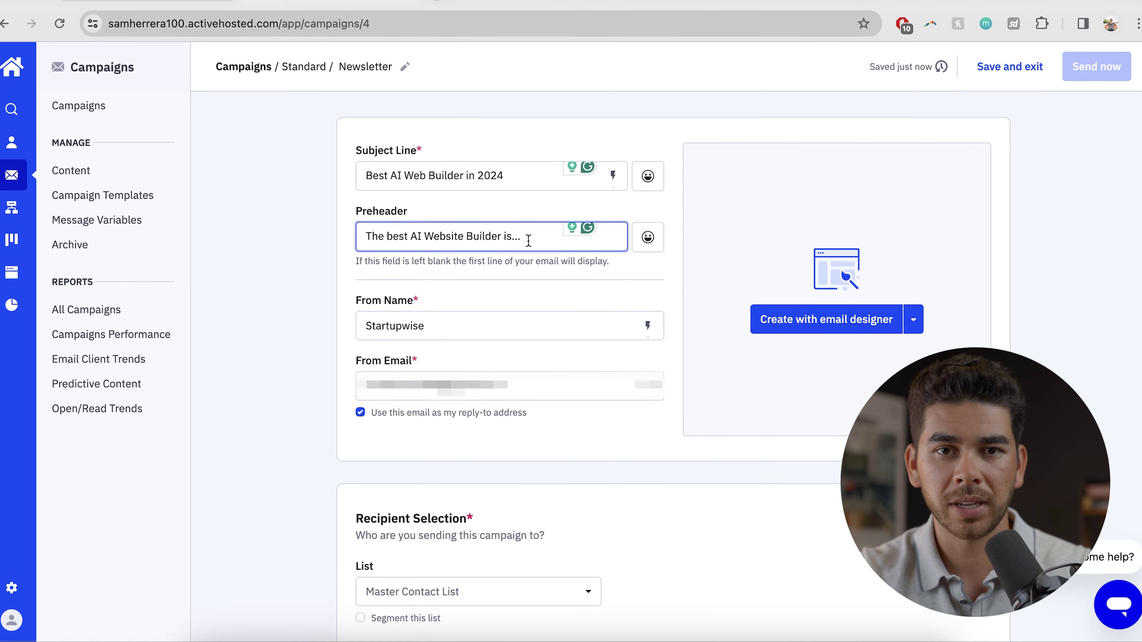
scroll(528, 241, down, 3)
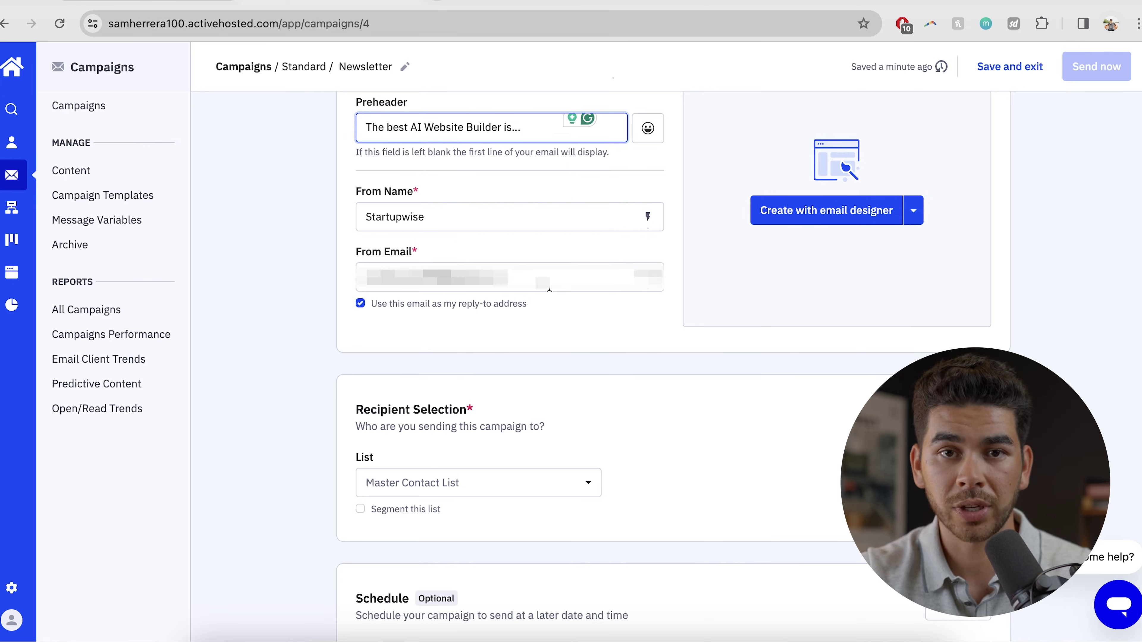
scroll(521, 284, down, 5)
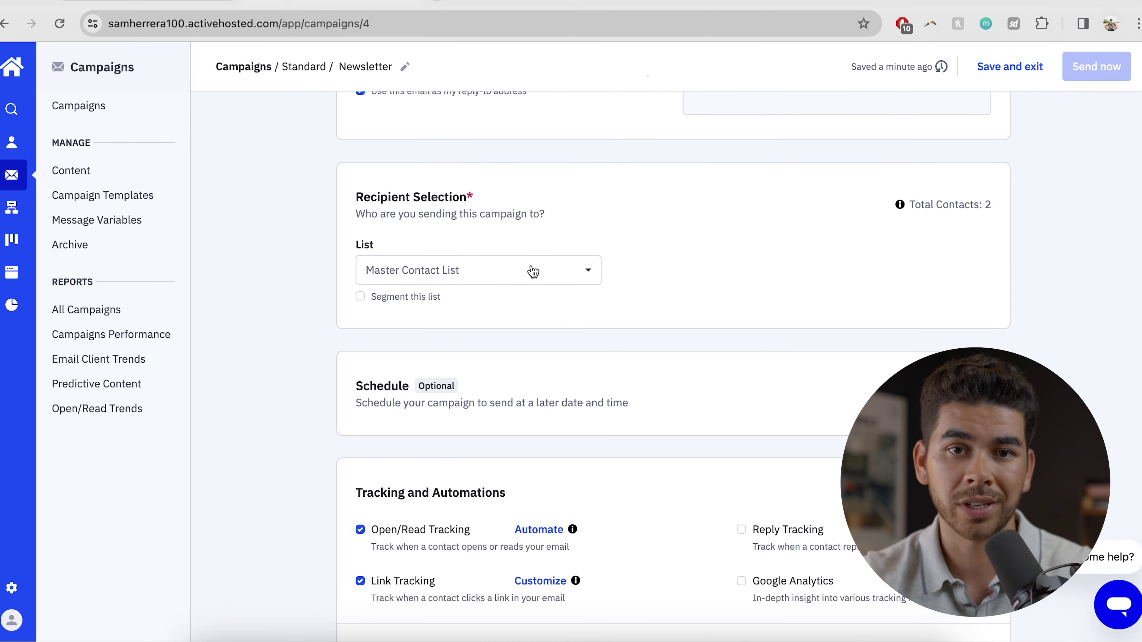
scroll(533, 271, down, 5)
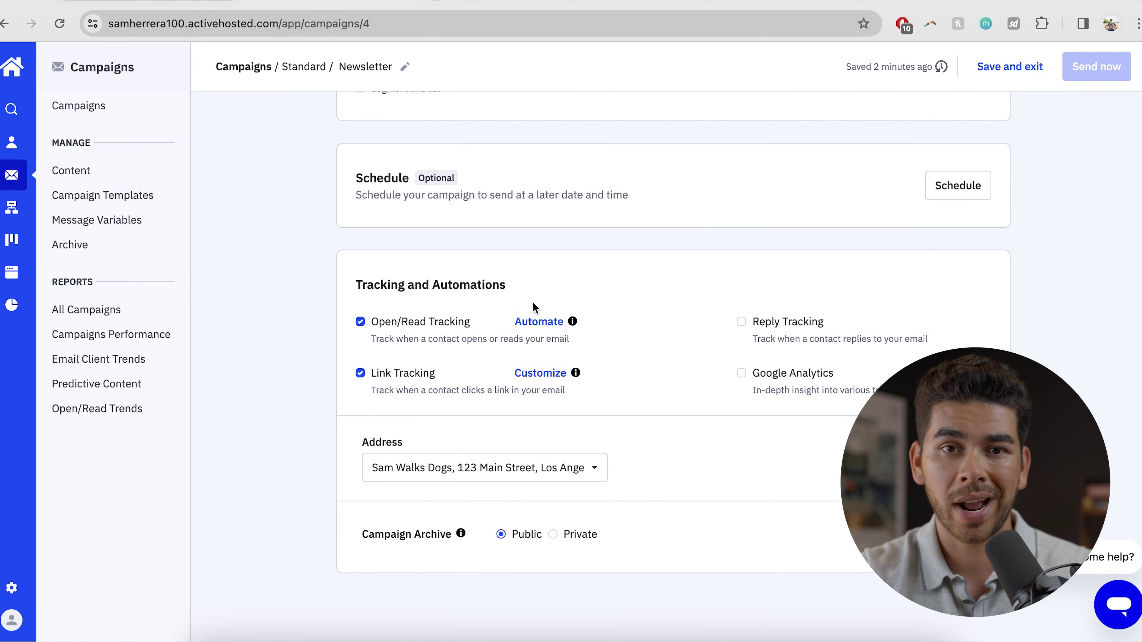
click(1010, 71)
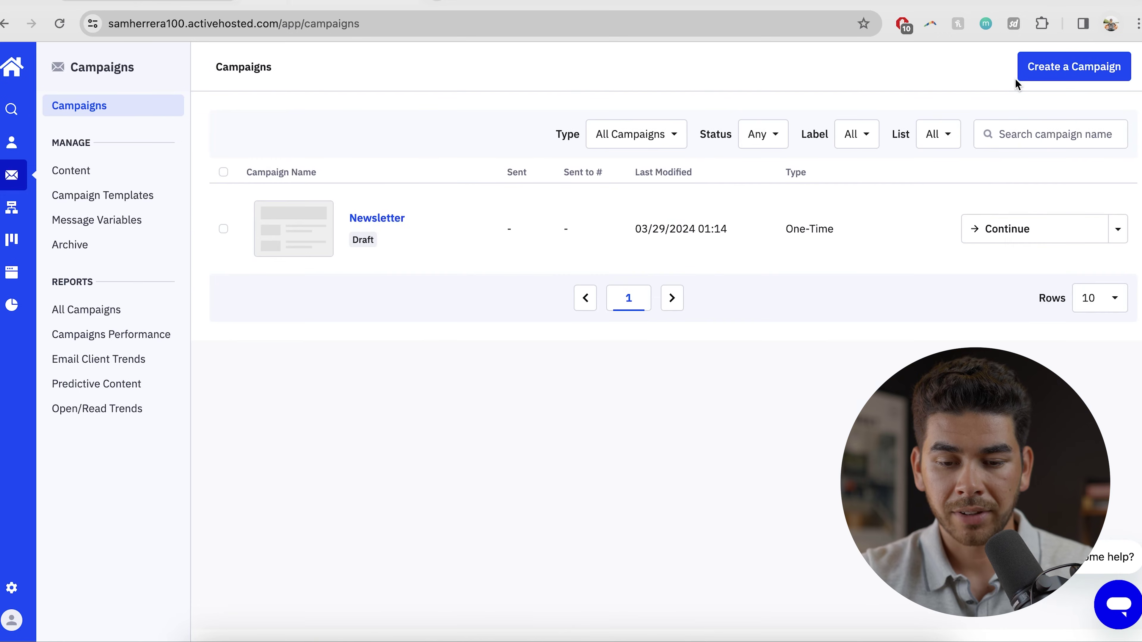
Go to Campaign Reports under Reports, which lists no campaigns yet.
click(86, 309)
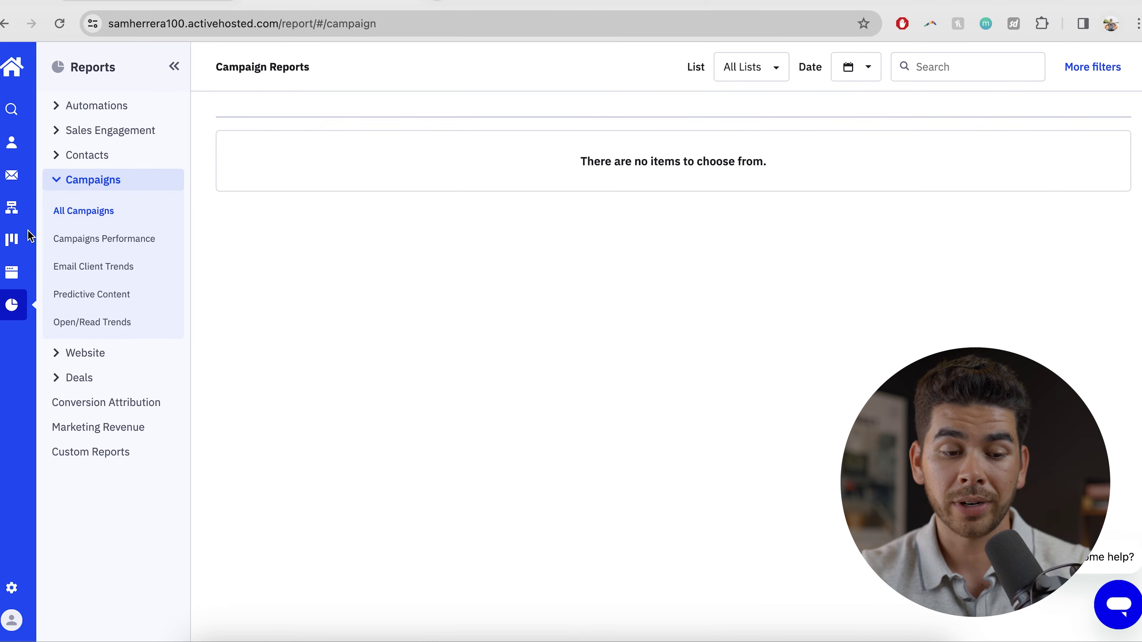
click(16, 216)
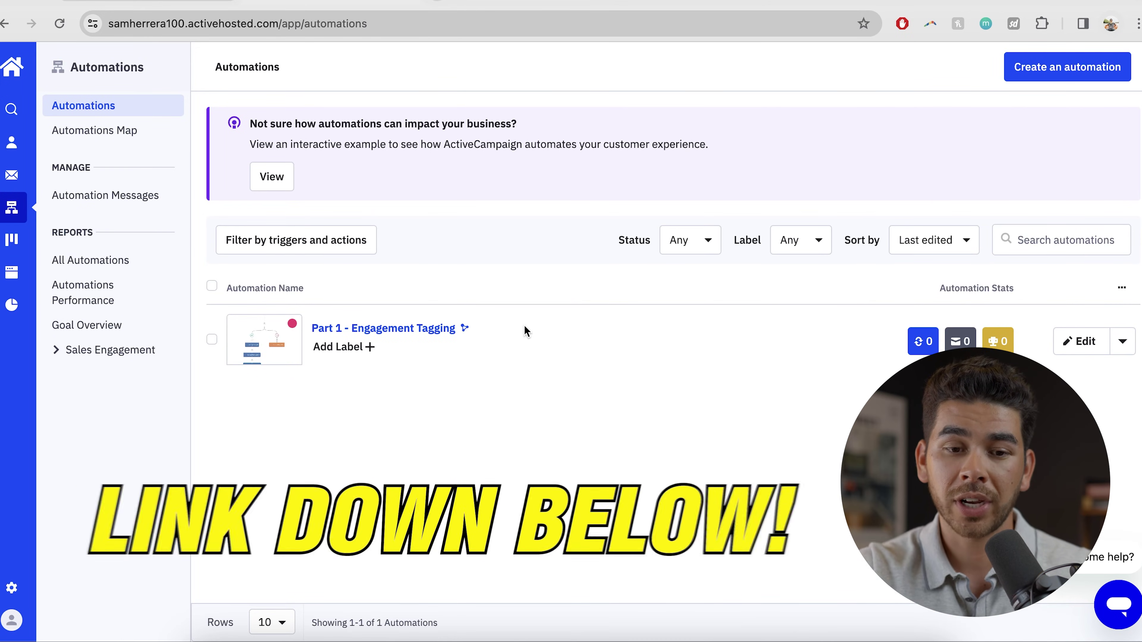
click(271, 176)
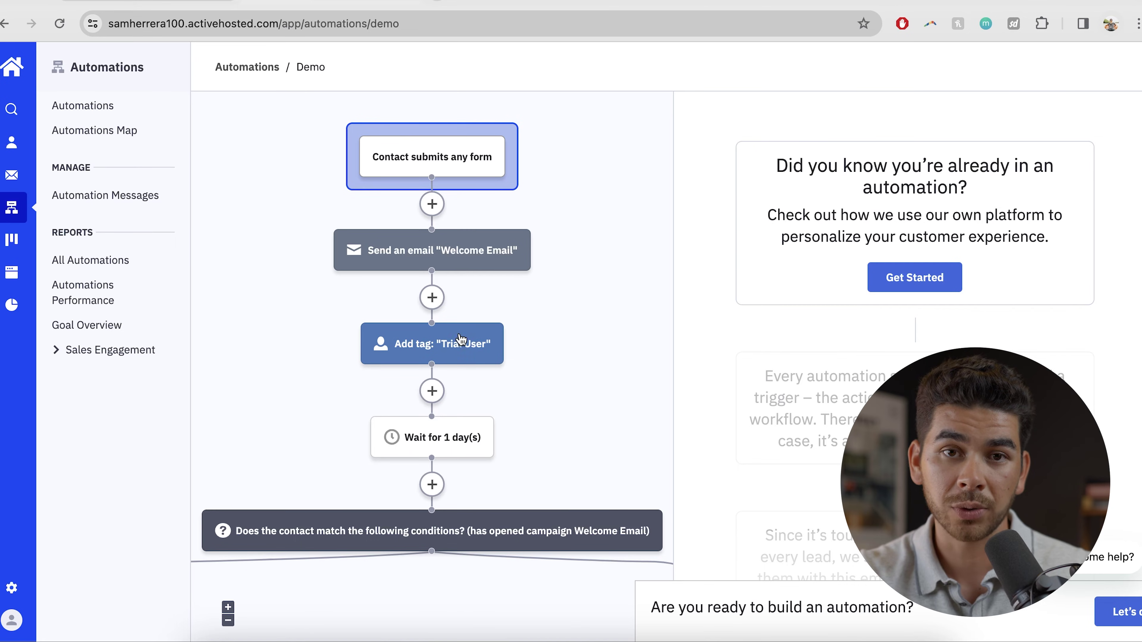
scroll(506, 376, down, 3)
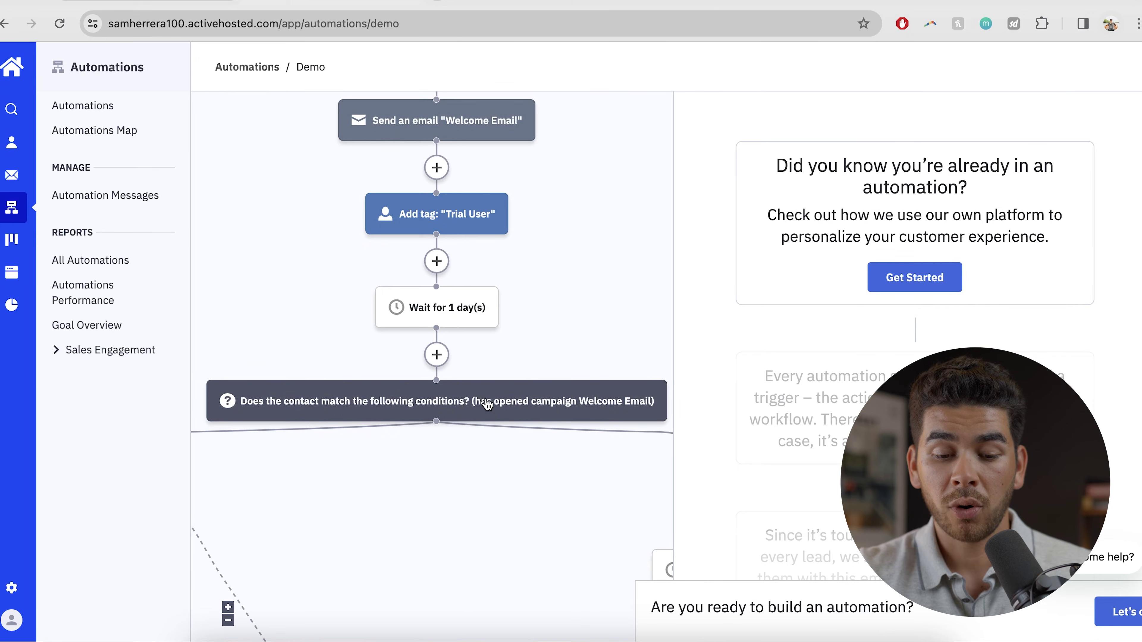
scroll(526, 434, down, 5)
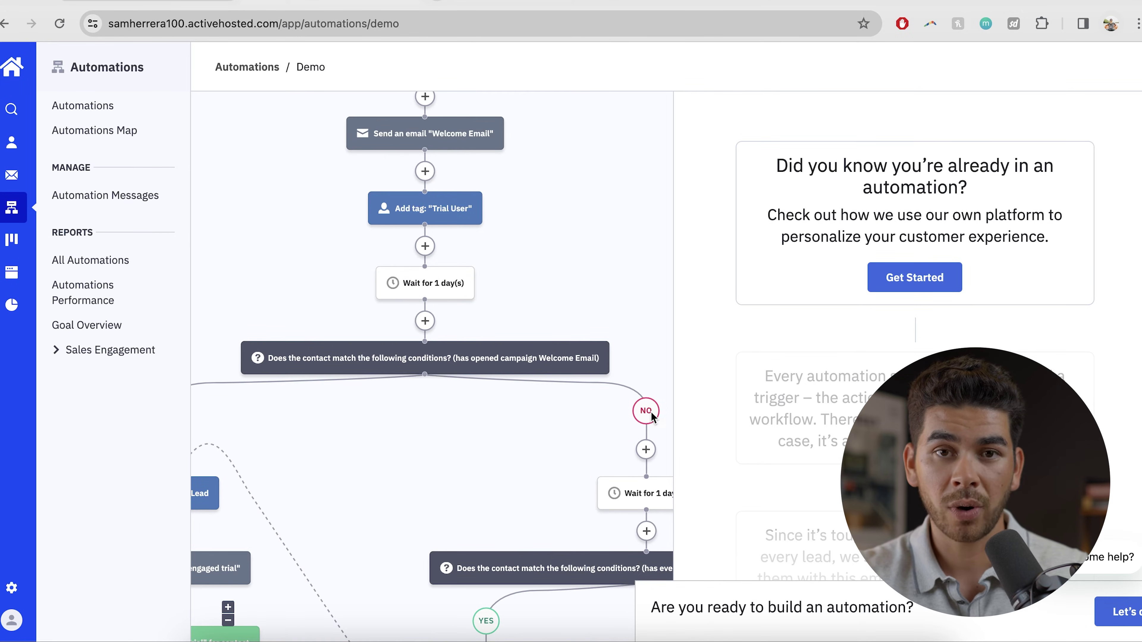
scroll(489, 413, left, 5)
scroll(389, 450, right, 4)
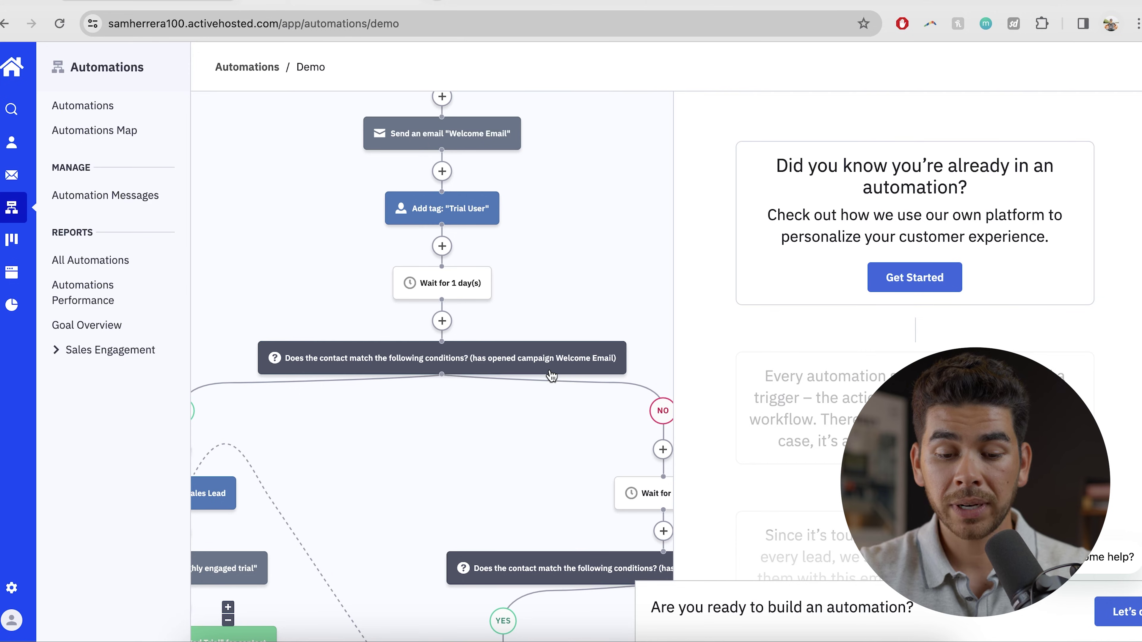
scroll(358, 396, left, 3)
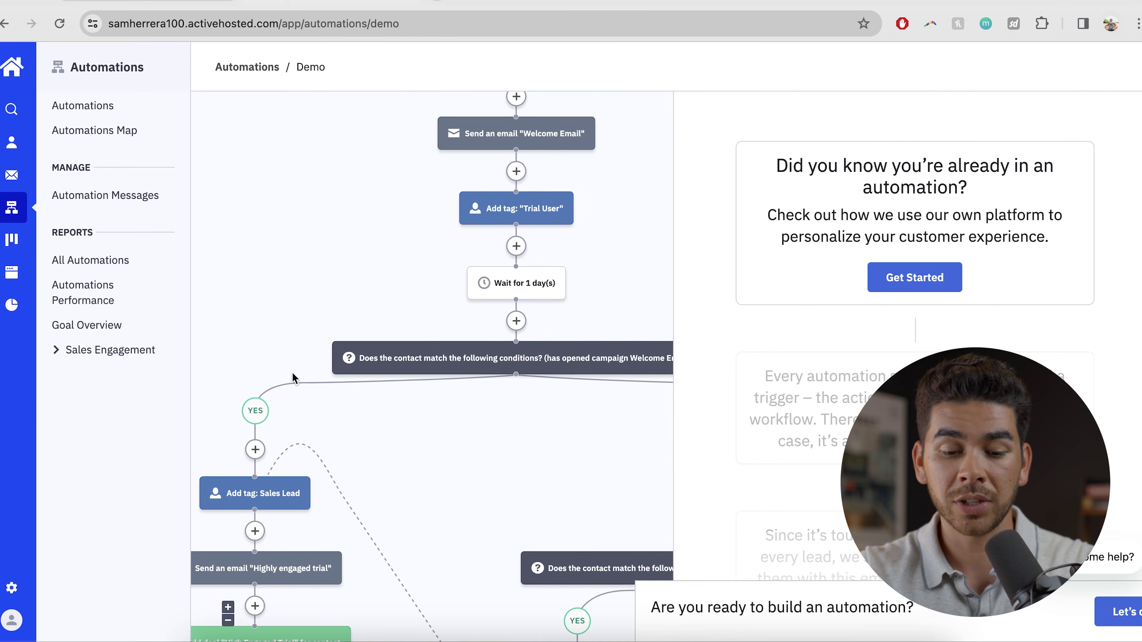
scroll(508, 424, right, 3)
scroll(508, 418, right, 2)
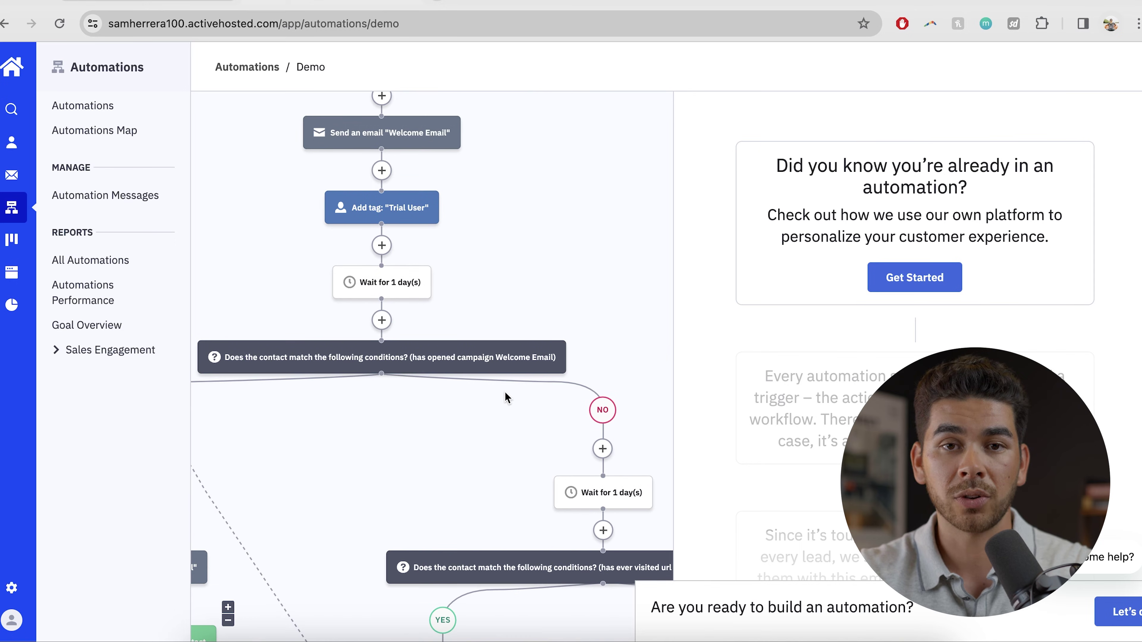
scroll(612, 471, down, 3)
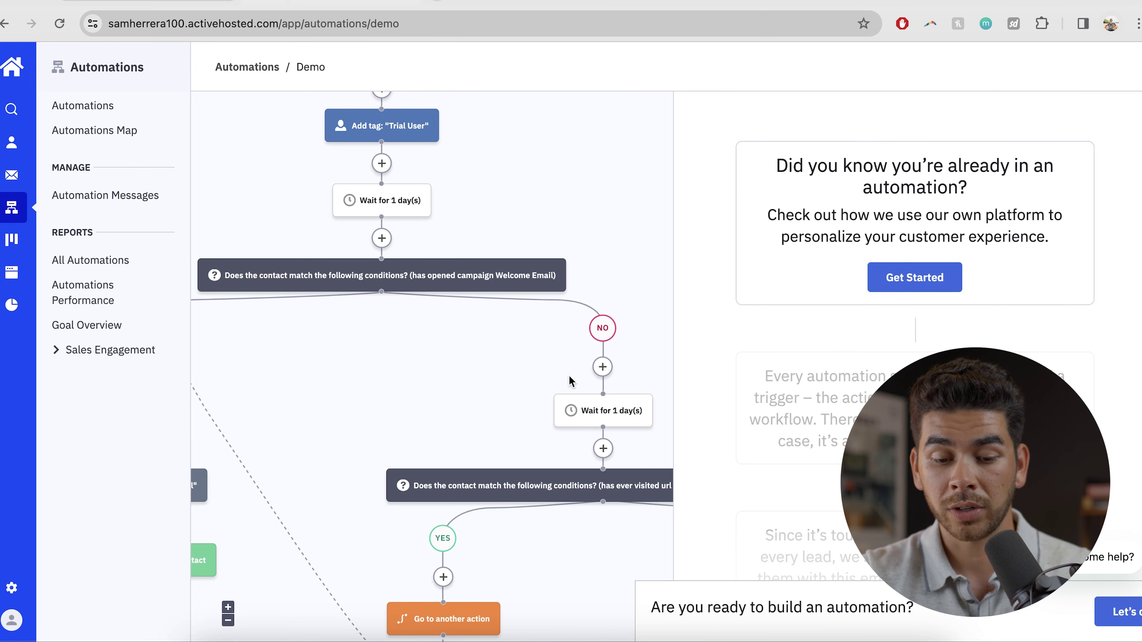
scroll(454, 421, right, 5)
scroll(454, 420, down, 3)
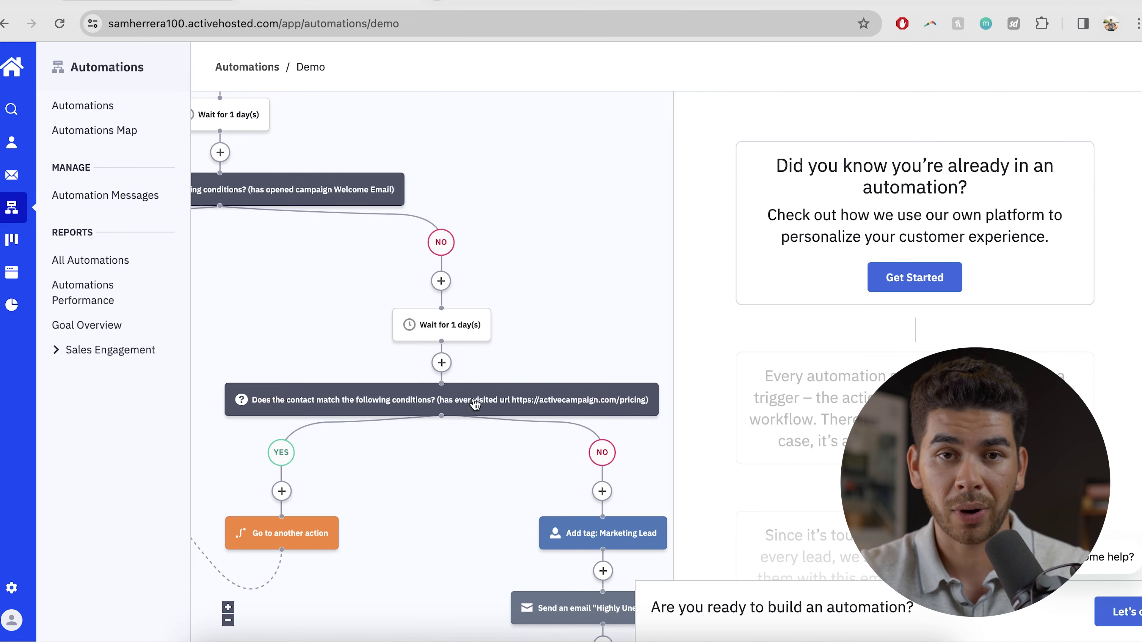
scroll(556, 422, left, 1)
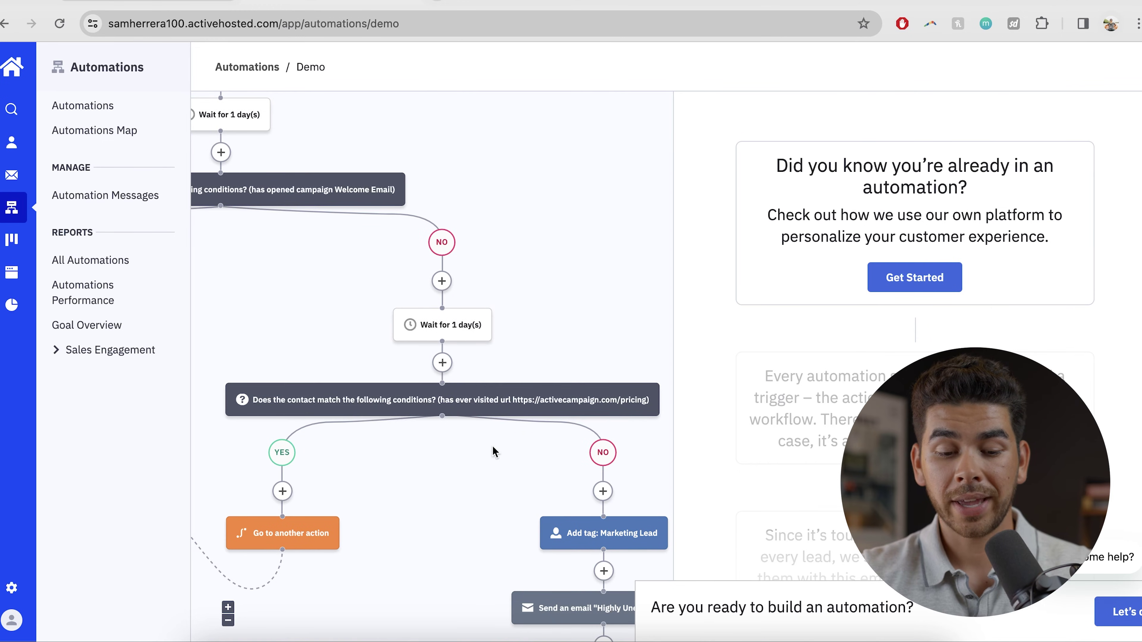
scroll(332, 454, down, 5)
scroll(332, 453, right, 2)
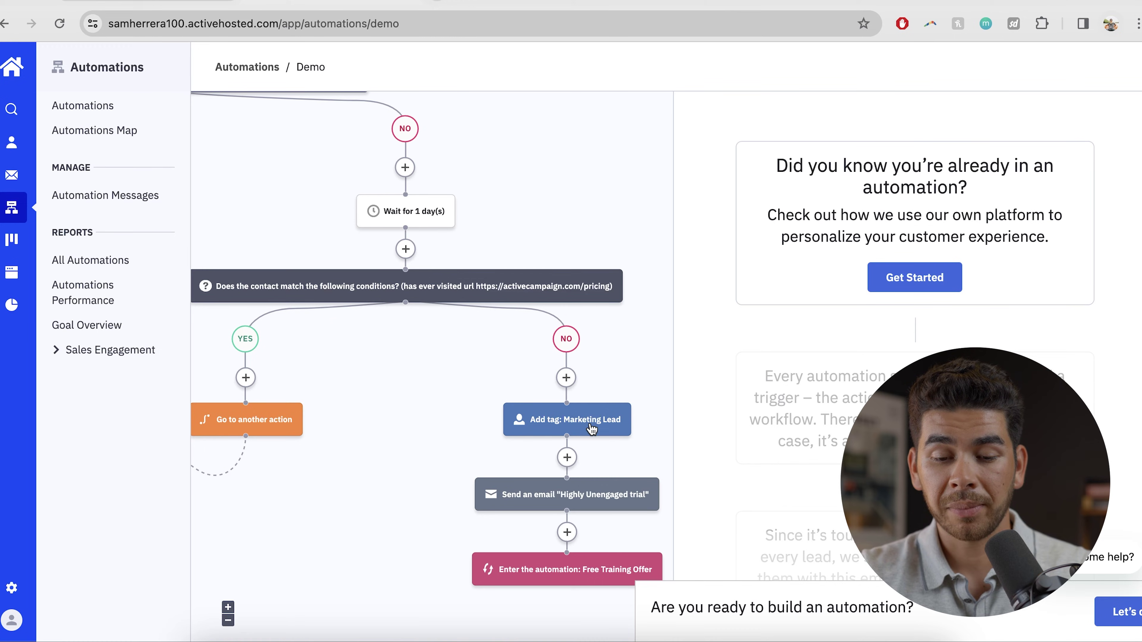
scroll(589, 472, down, 1)
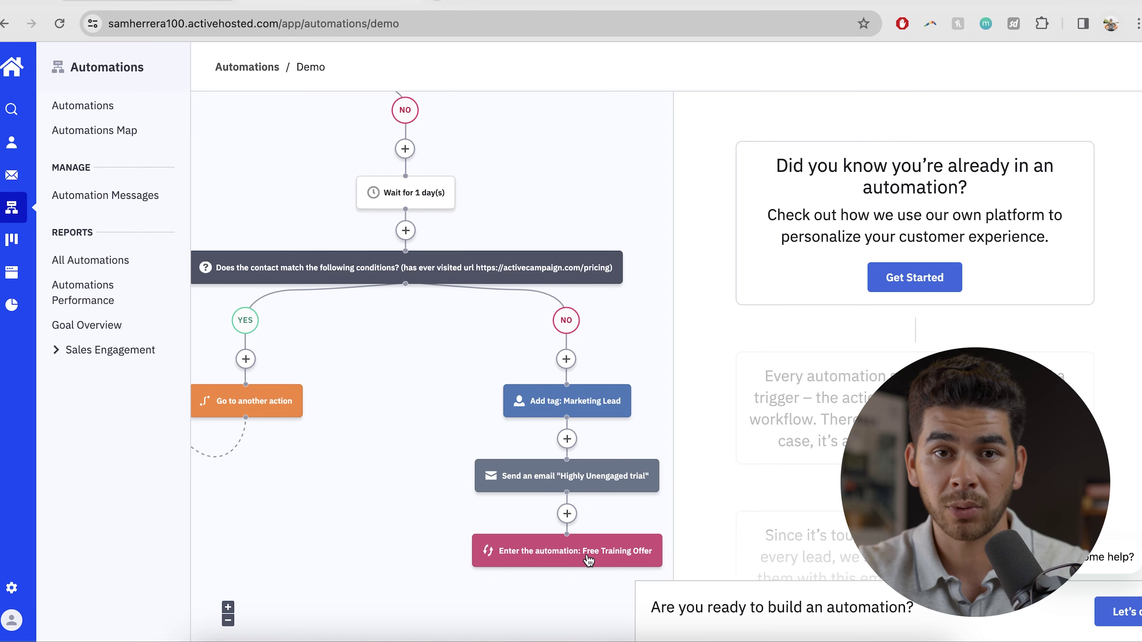
scroll(611, 541, left, 4)
scroll(611, 541, down, 2)
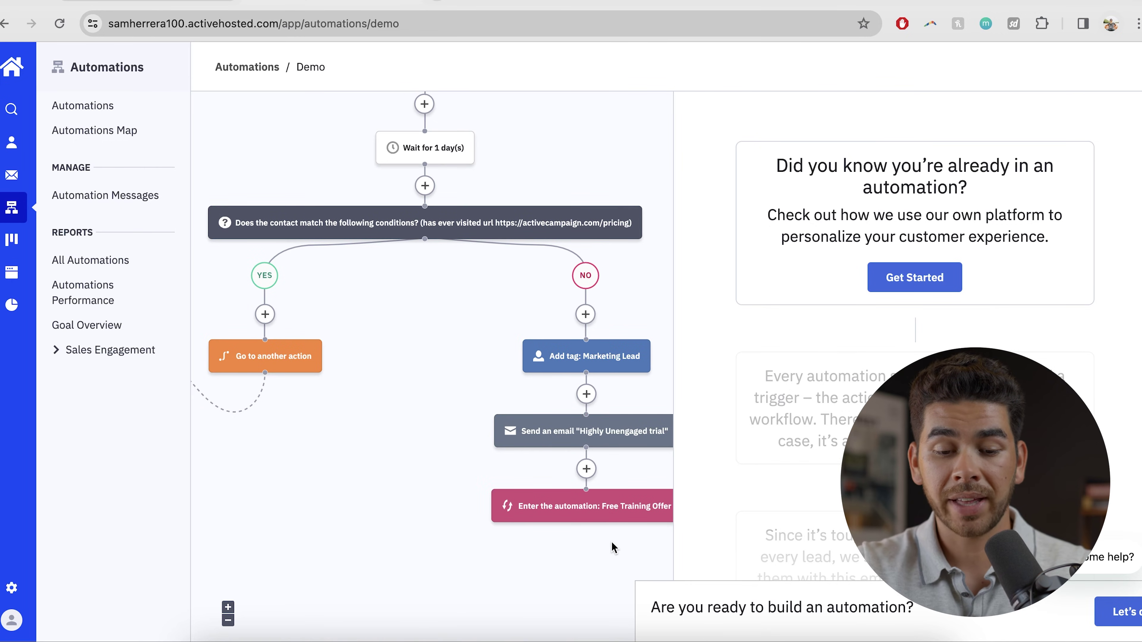
scroll(611, 542, up, 4)
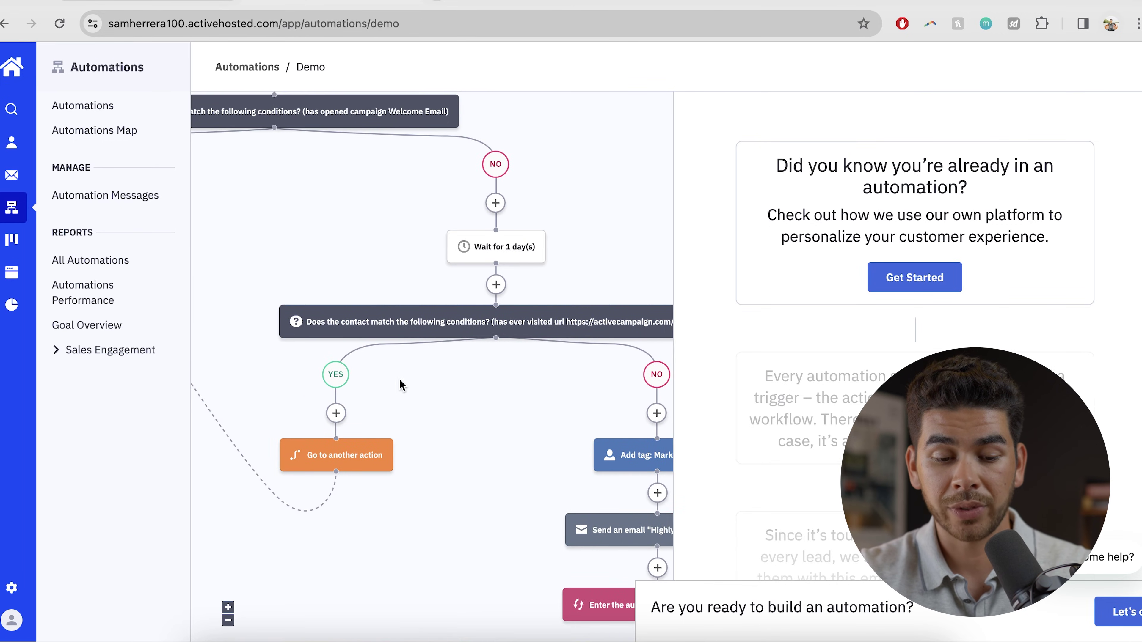
scroll(442, 405, right, 3)
scroll(443, 405, left, 5)
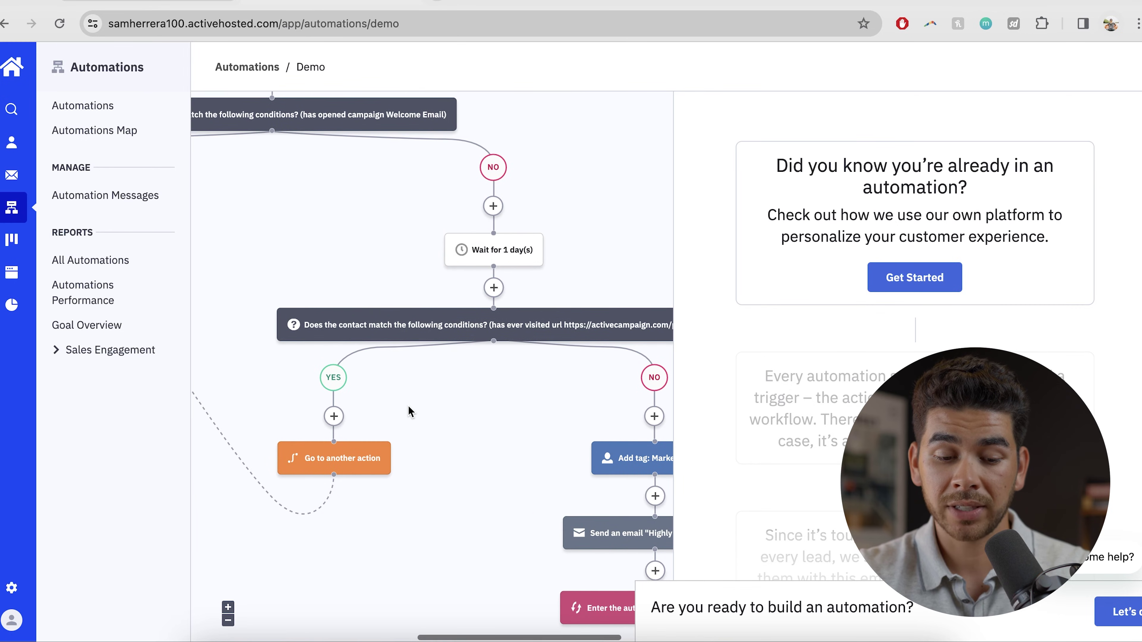
scroll(363, 475, left, 4)
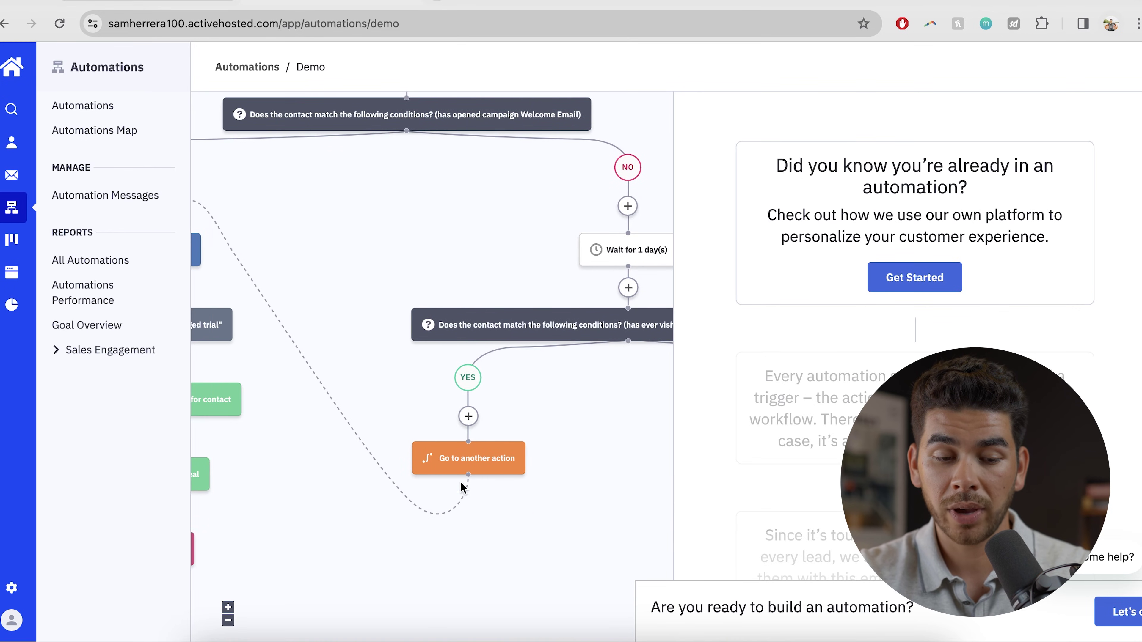
scroll(252, 234, left, 7)
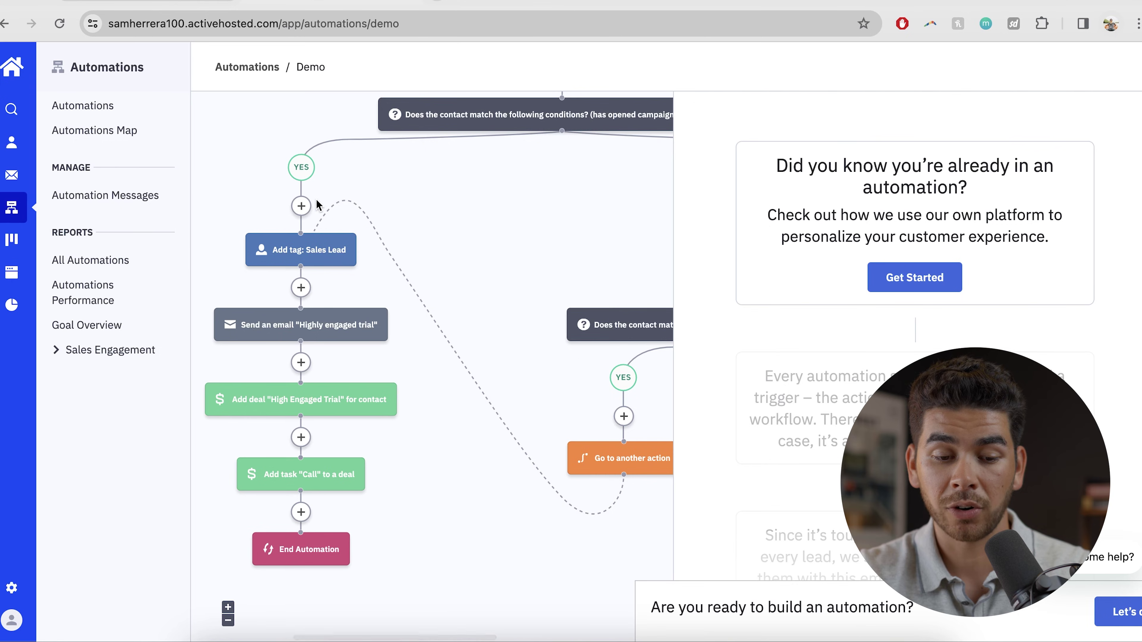
scroll(423, 337, up, 4)
scroll(425, 335, left, 2)
scroll(440, 346, up, 5)
scroll(450, 353, right, 8)
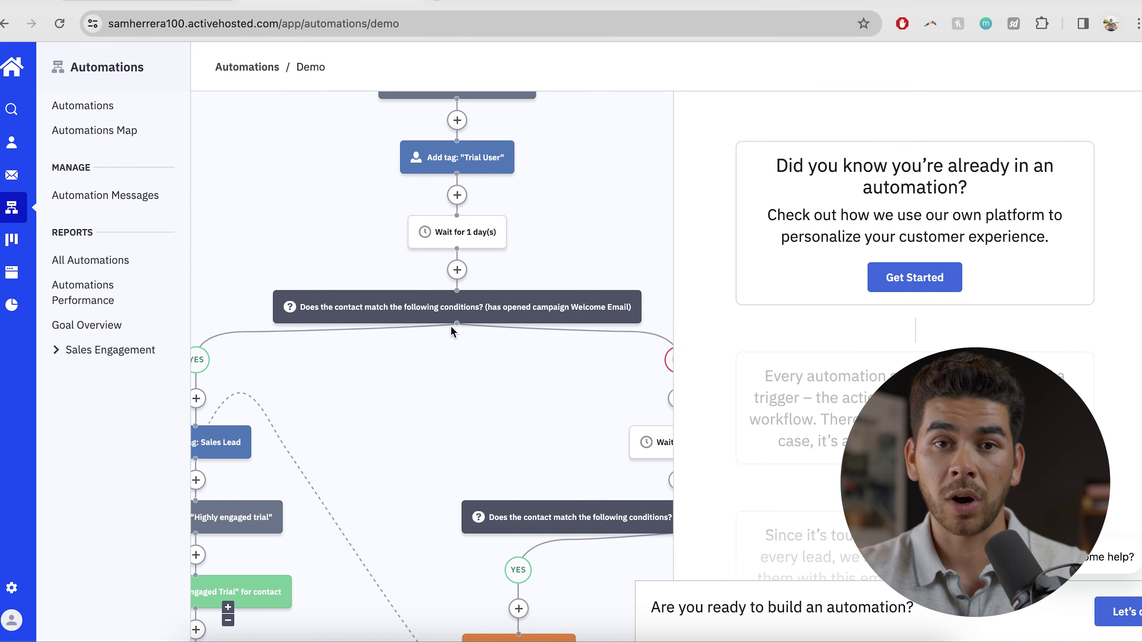
scroll(472, 346, left, 5)
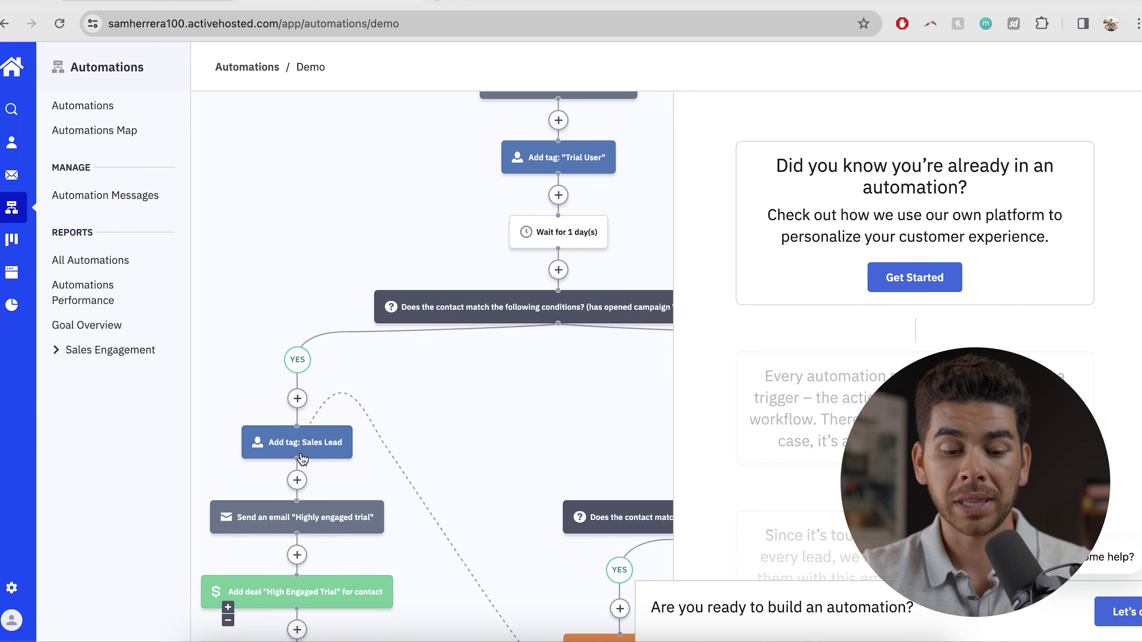
scroll(517, 464, right, 12)
scroll(552, 454, down, 4)
scroll(552, 454, left, 12)
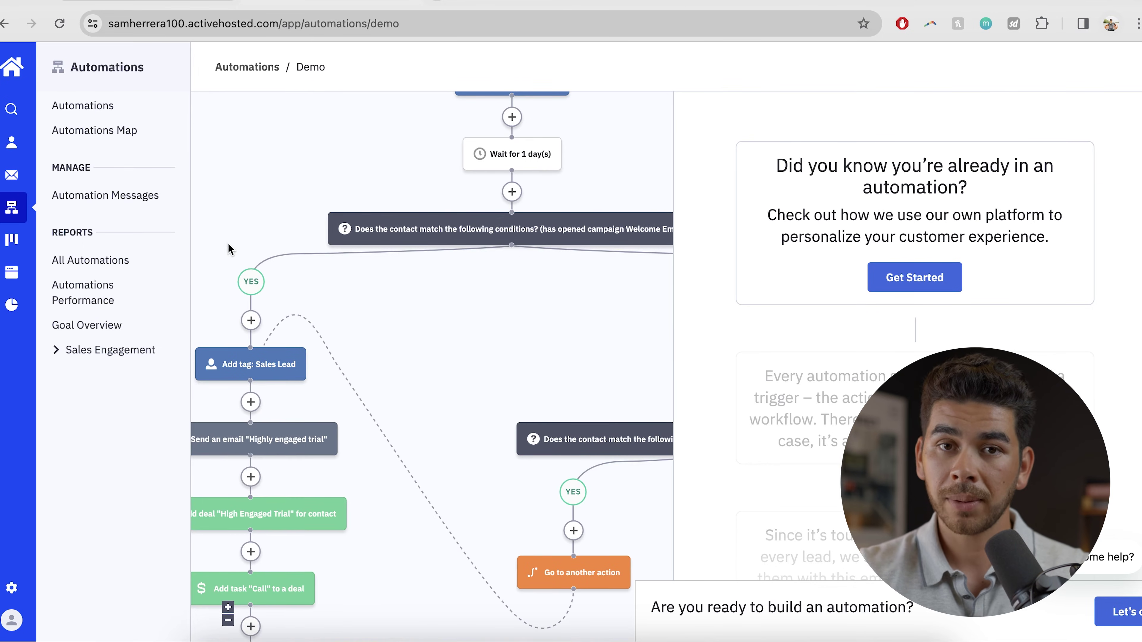
scroll(522, 427, right, 1)
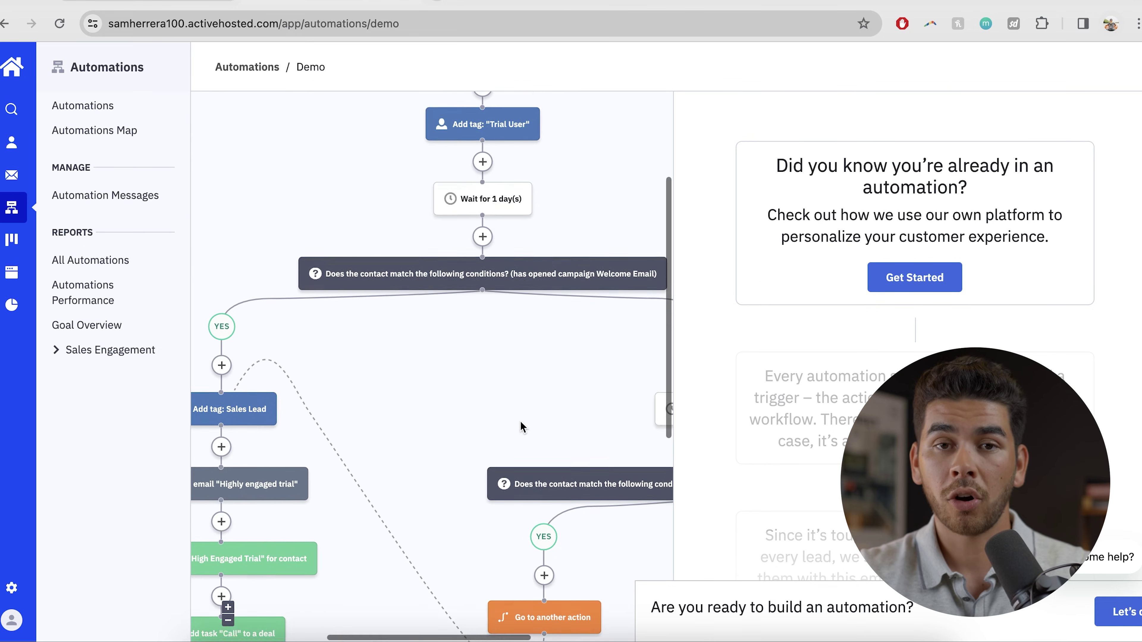
scroll(522, 426, down, 5)
scroll(364, 300, up, 2)
scroll(599, 402, right, 12)
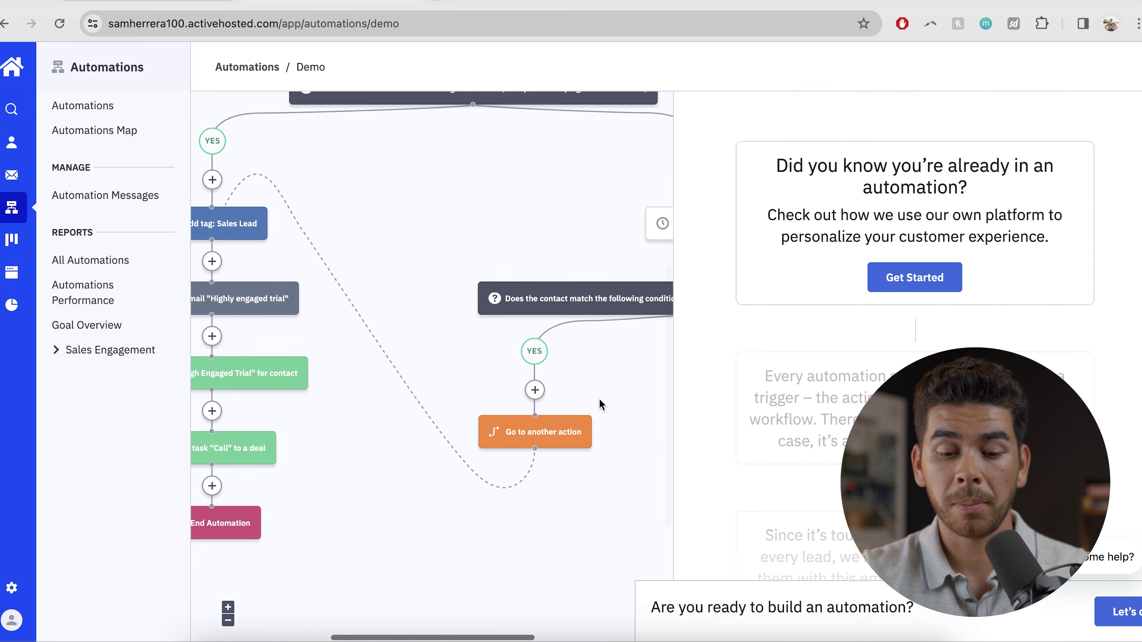
scroll(594, 400, down, 5)
scroll(593, 399, up, 8)
scroll(594, 399, left, 7)
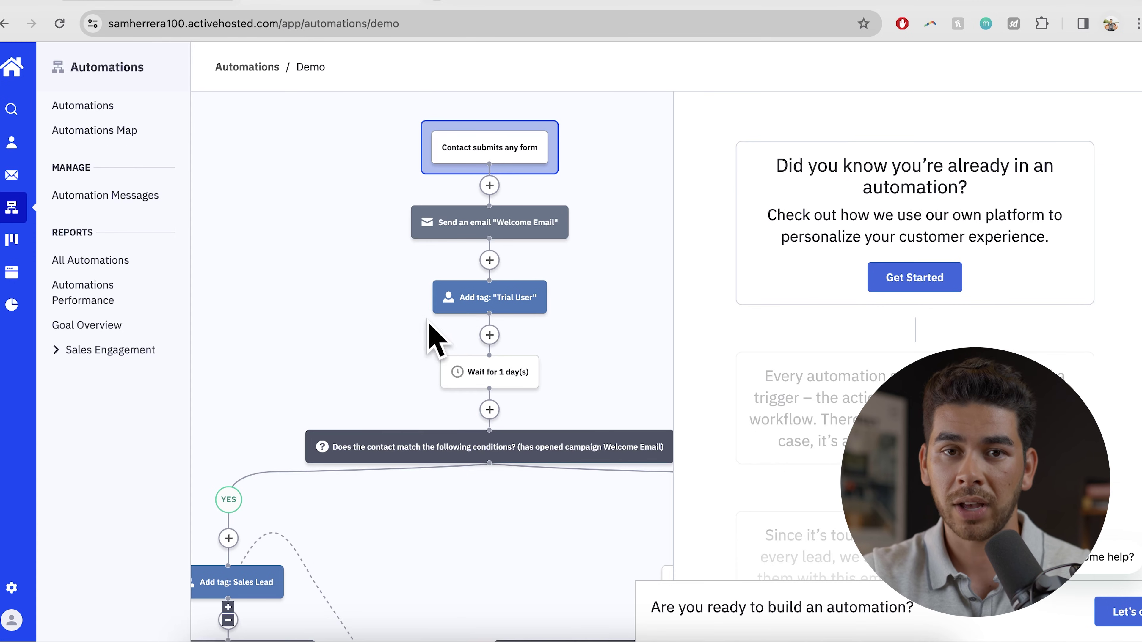
scroll(468, 315, down, 1)
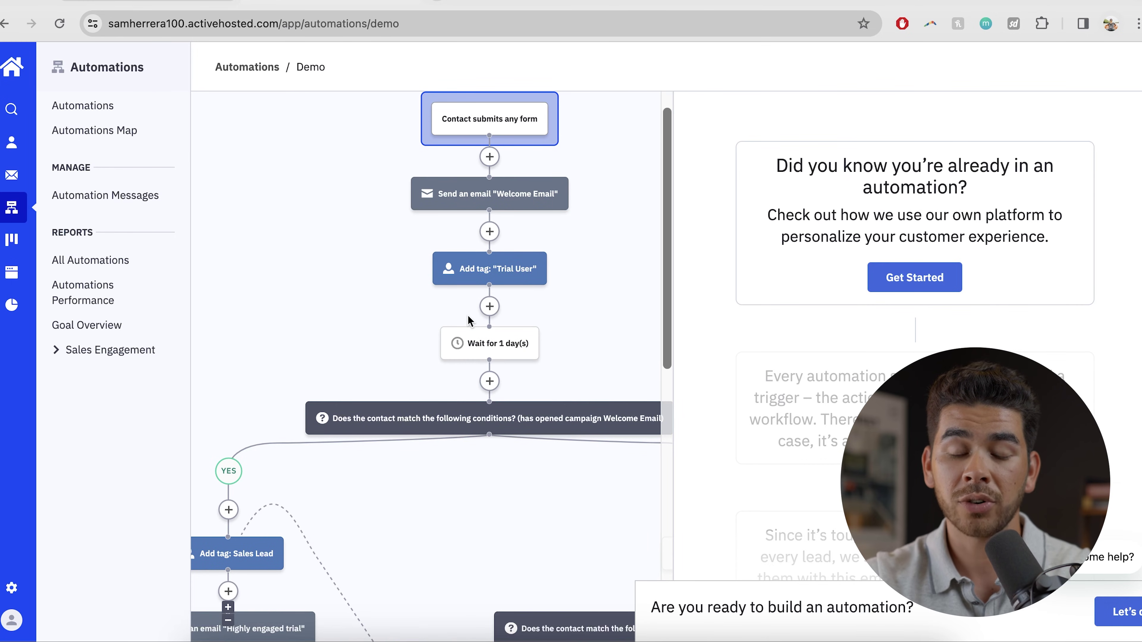
scroll(468, 316, down, 4)
scroll(468, 316, left, 2)
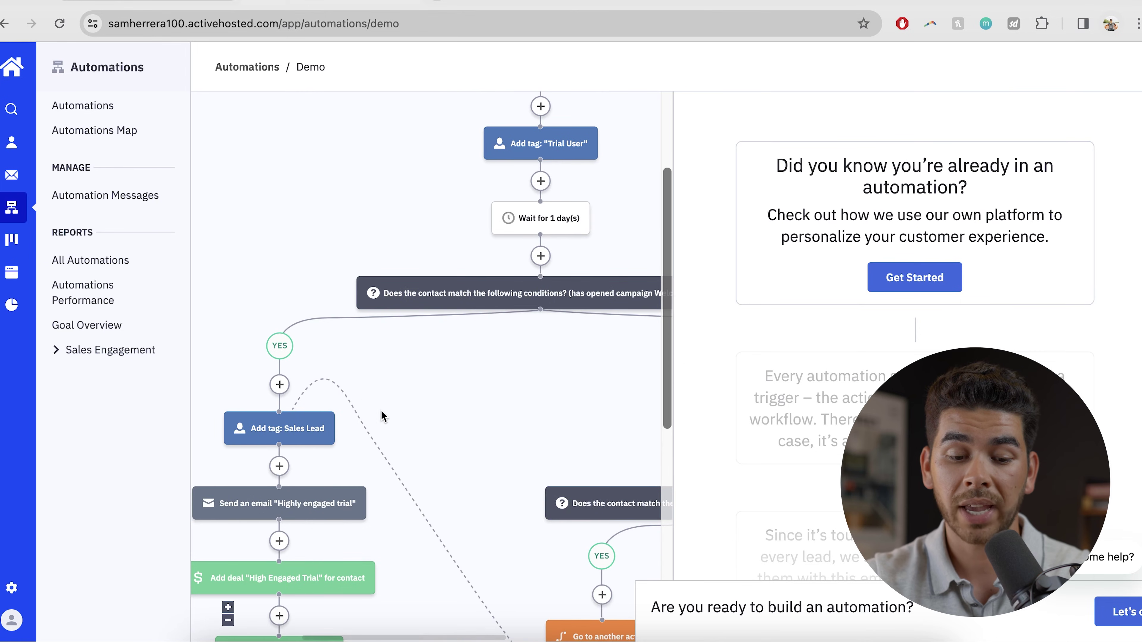
scroll(348, 416, down, 3)
scroll(348, 416, right, 8)
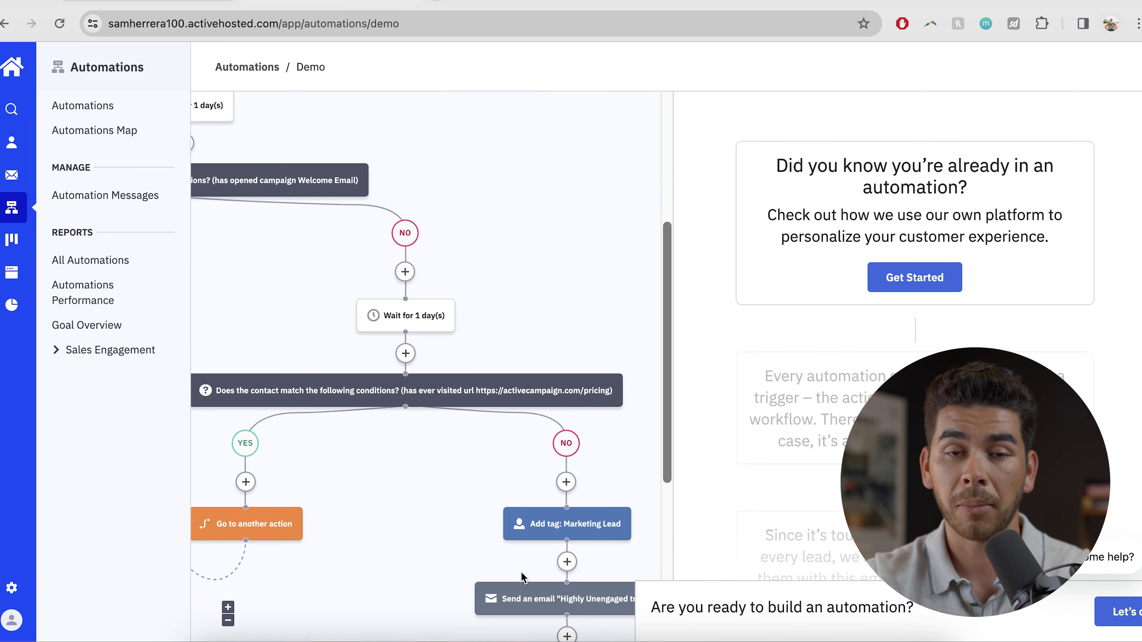
scroll(580, 602, down, 4)
scroll(580, 602, left, 5)
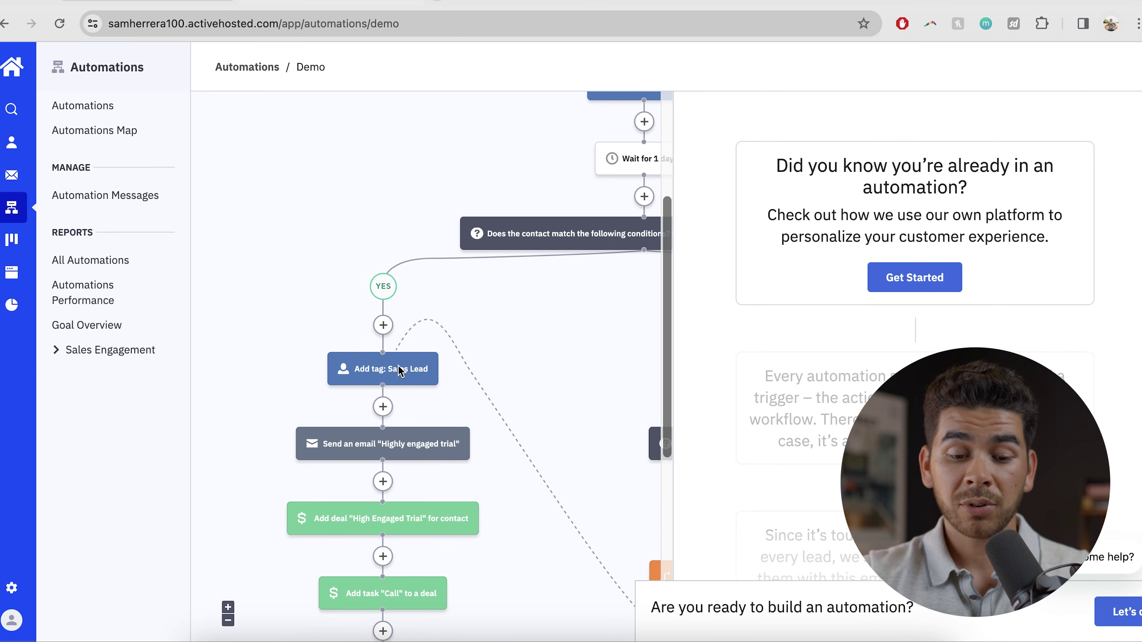
scroll(433, 383, down, 3)
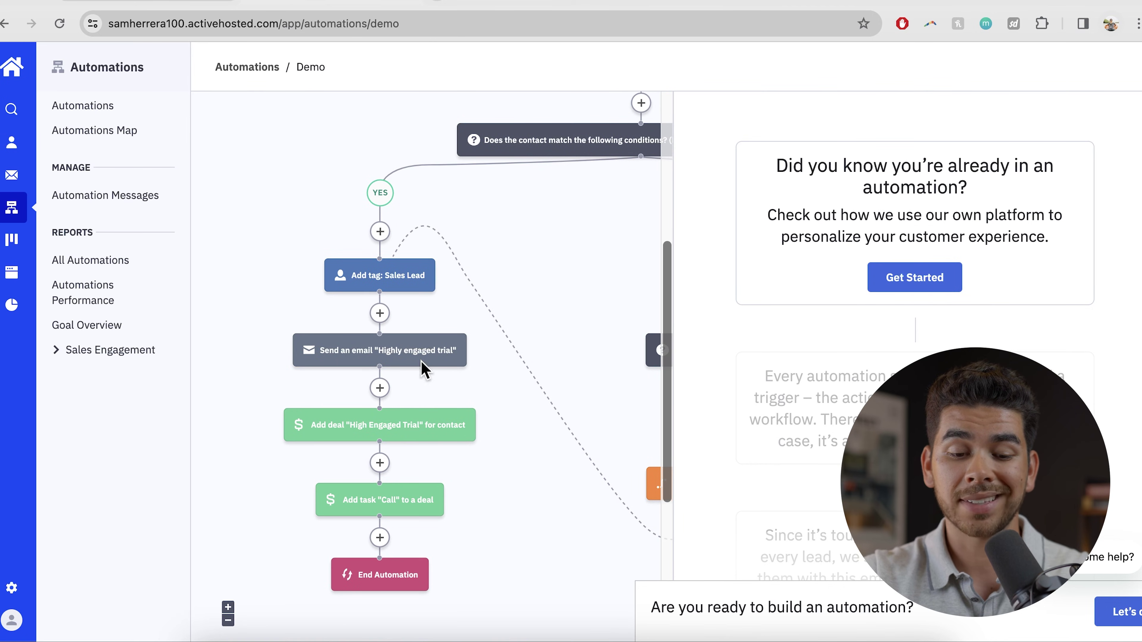
scroll(439, 378, right, 5)
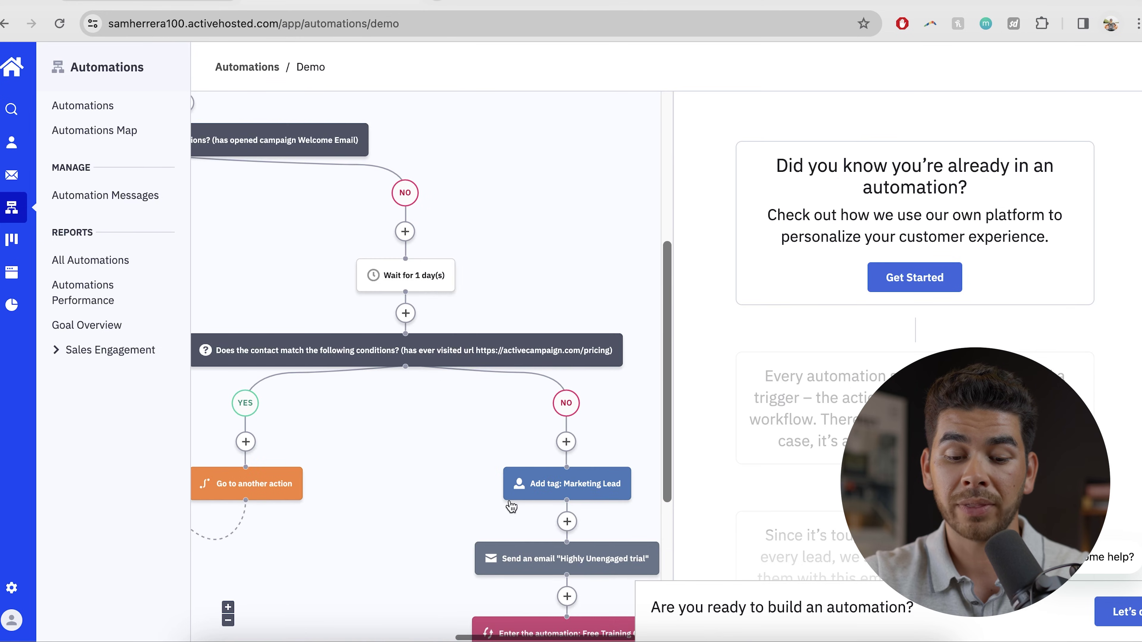
scroll(511, 506, down, 3)
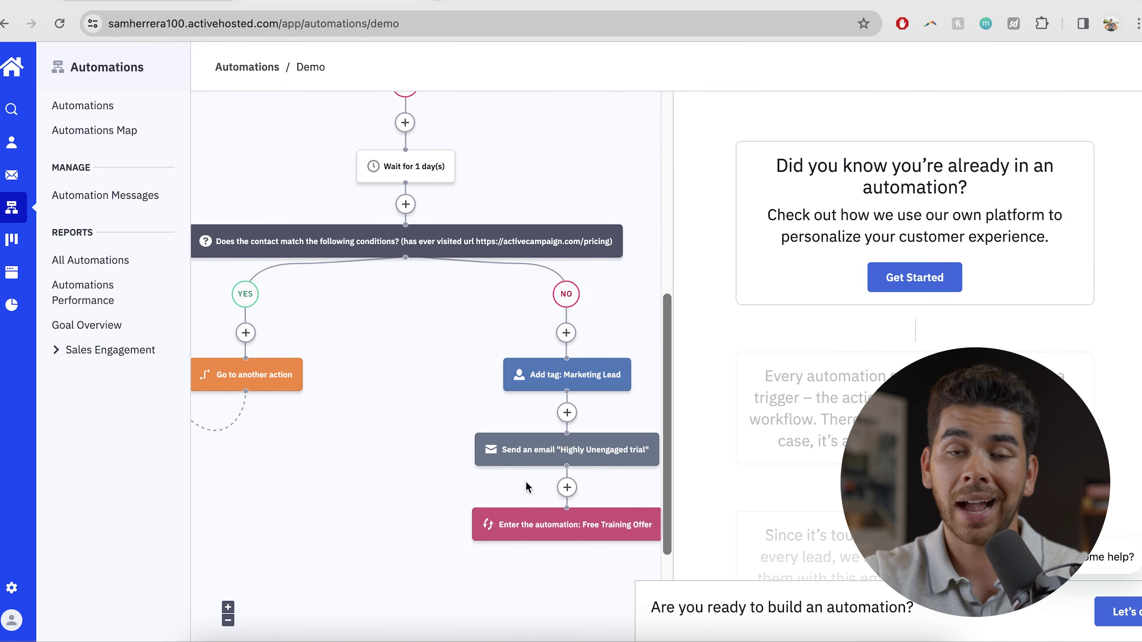
scroll(526, 450, down, 5)
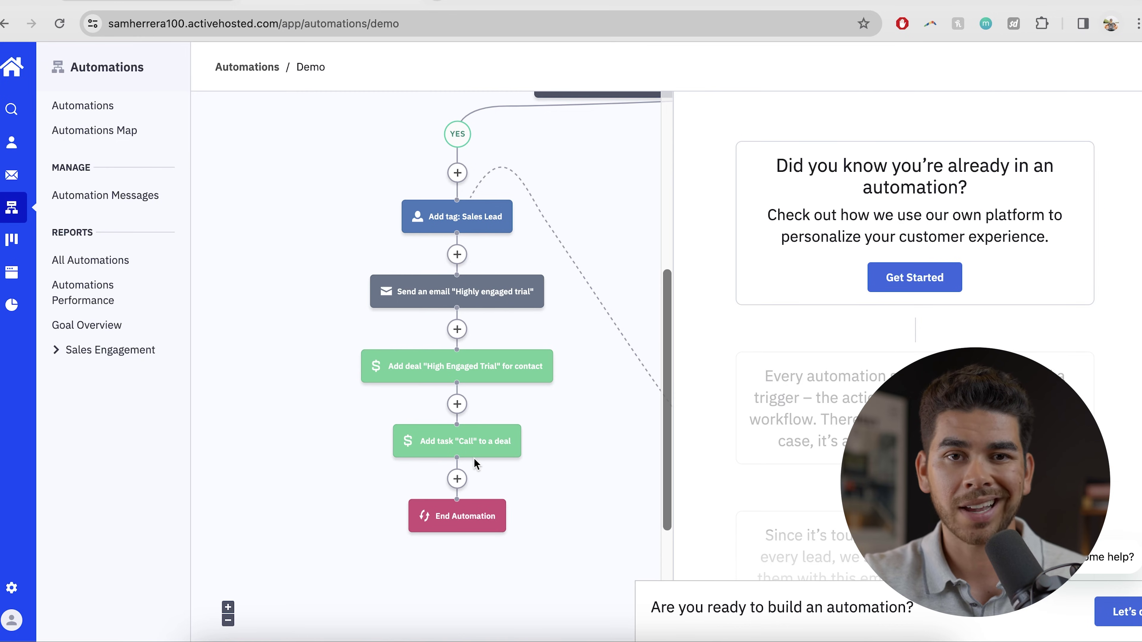
scroll(470, 496, down, 1)
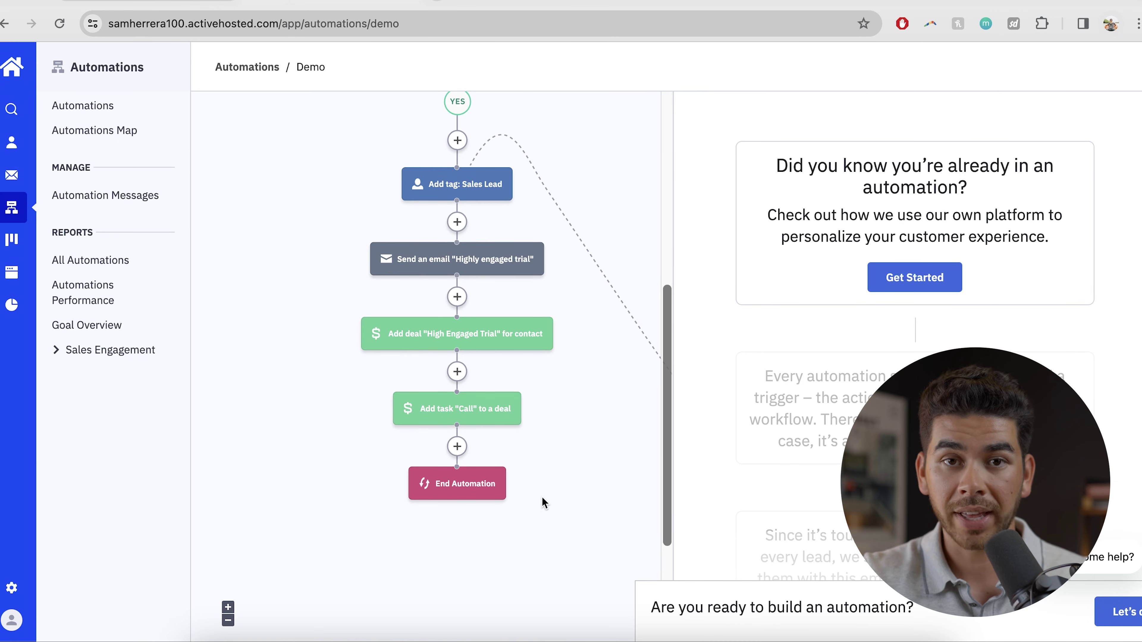
scroll(541, 496, up, 2)
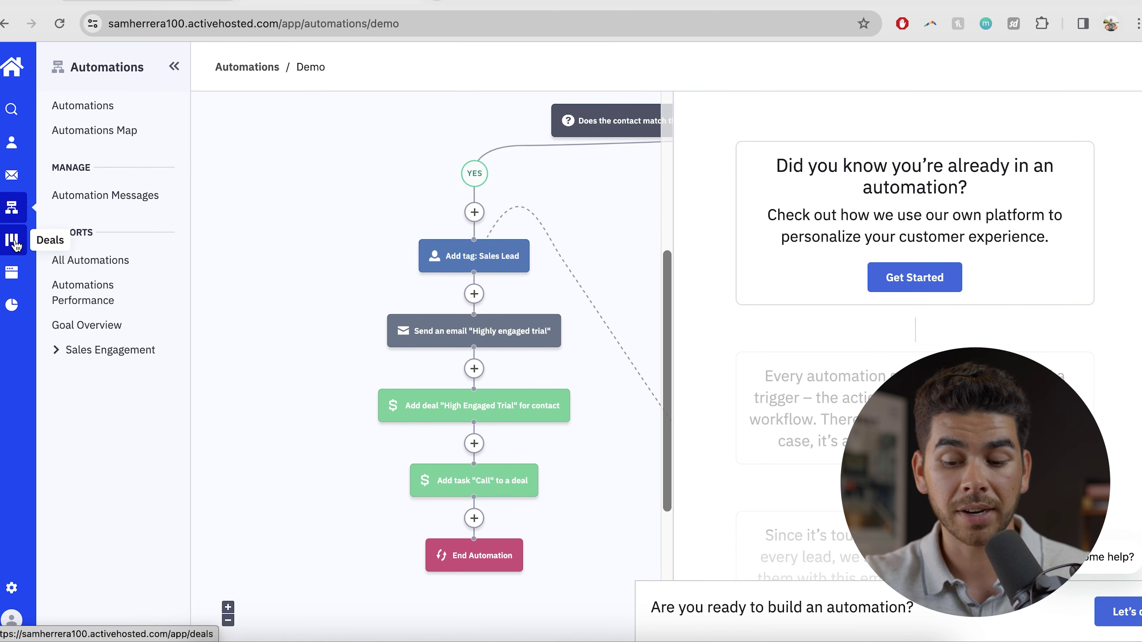
click(14, 241)
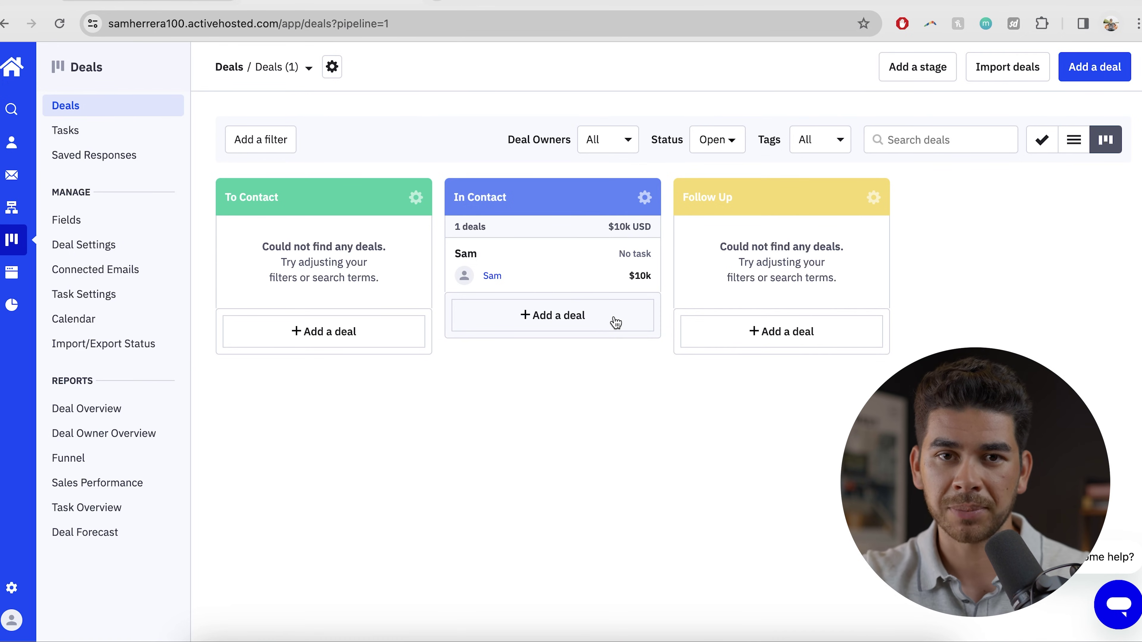
Open the $10k deal in the In Contact stage to view its details.
click(556, 273)
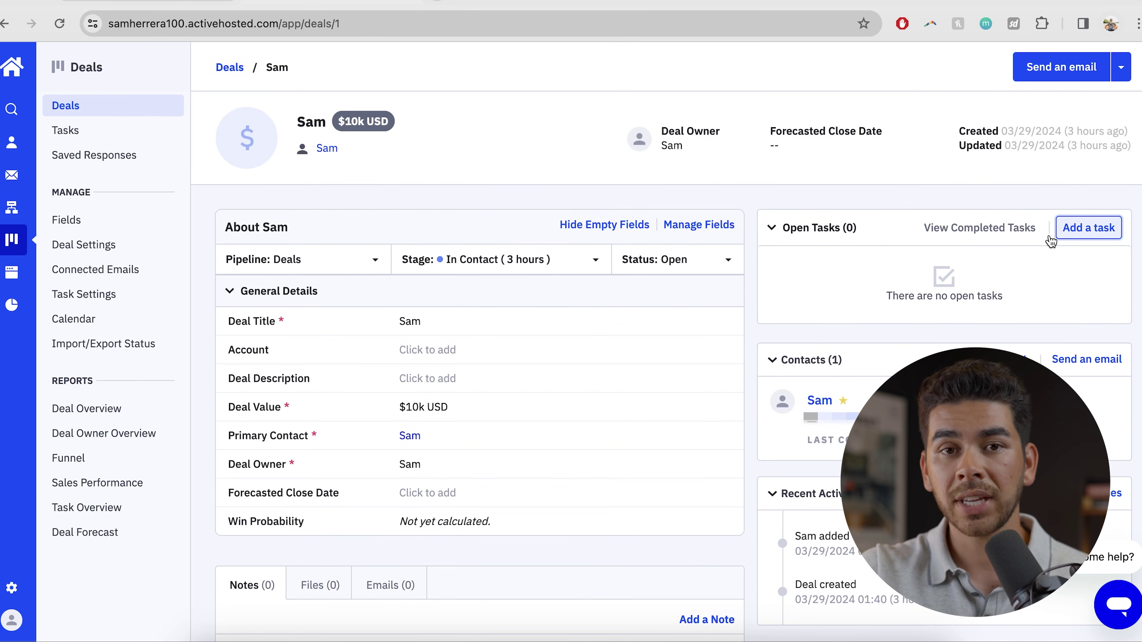
Start adding a task to the $10k deal, then review its linked contact and recent activities.
click(1088, 228)
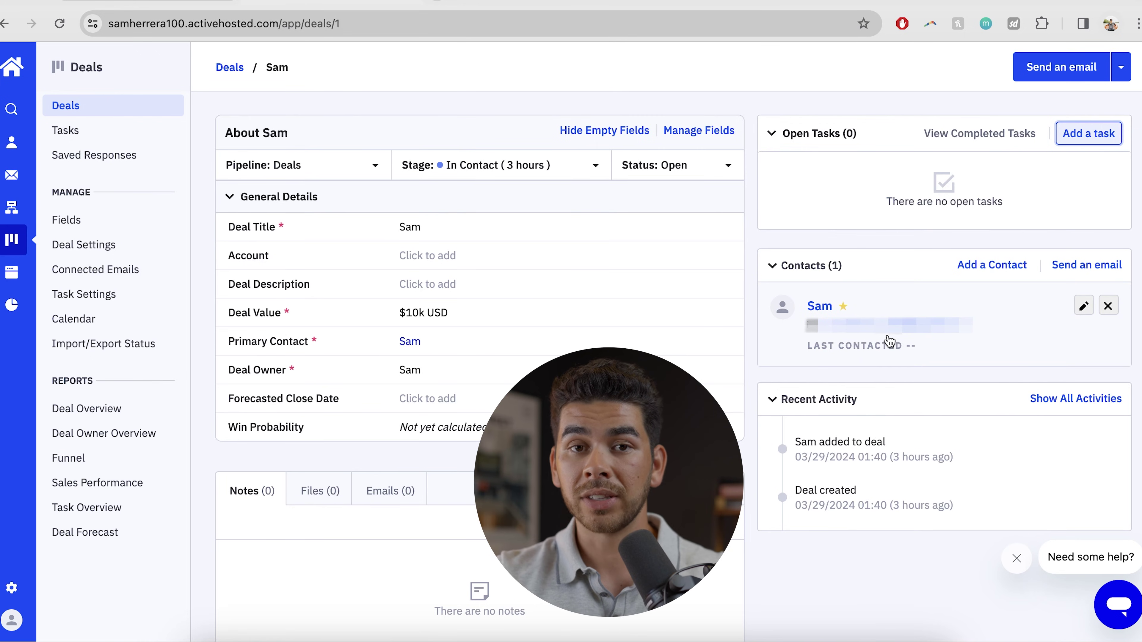
scroll(889, 341, up, 1)
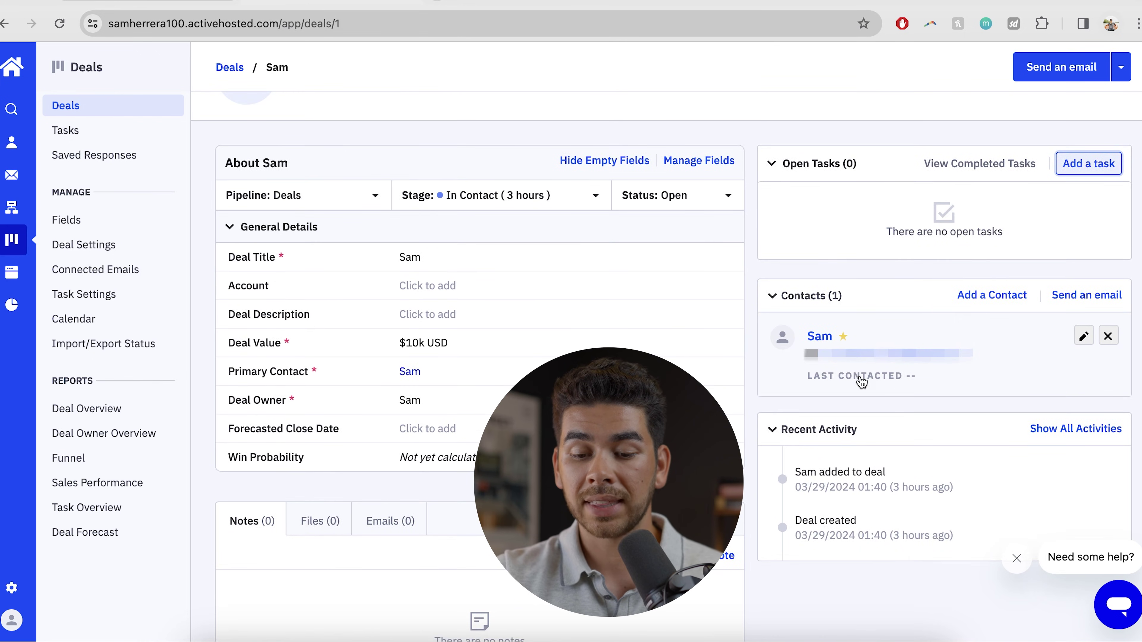
scroll(707, 329, up, 2)
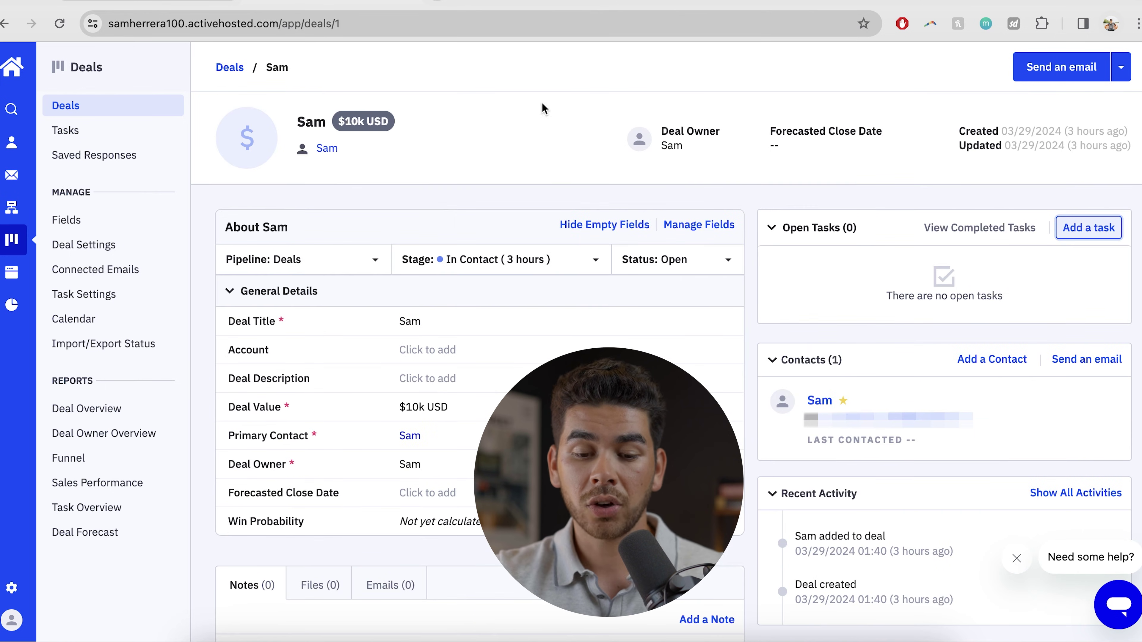